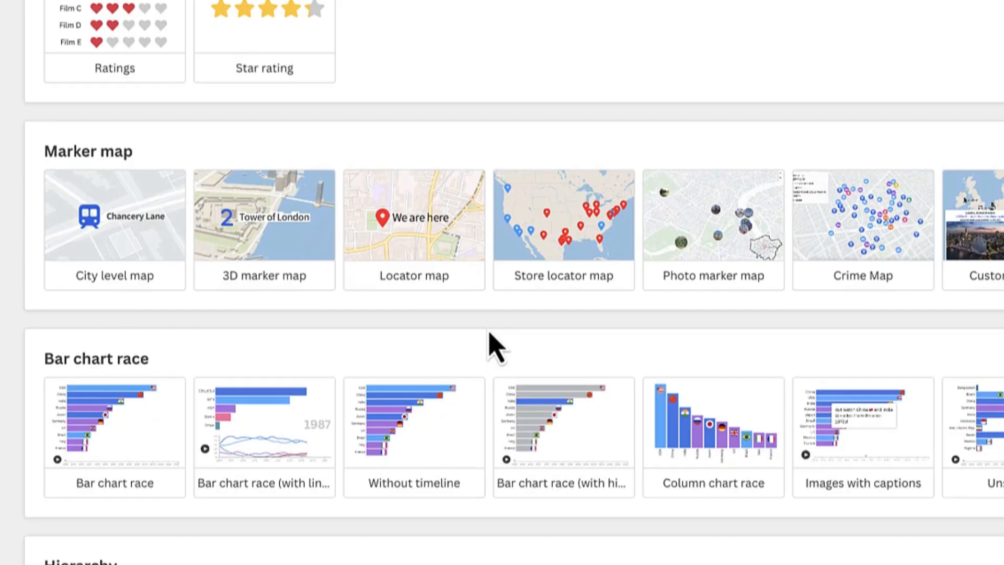
# - Browse the template gallery from marker maps and bar chart races through Sankey diagrams to heatmaps and line chart races
pyautogui.scroll(-2, 489, 341)
pyautogui.scroll(-3, 489, 341)
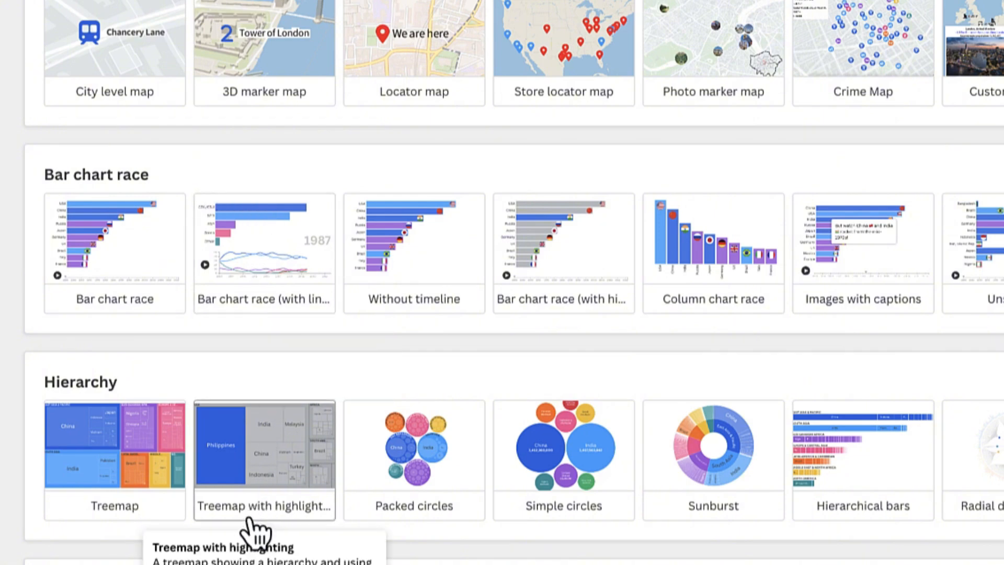
pyautogui.scroll(-5, 265, 448)
pyautogui.scroll(-20, 264, 448)
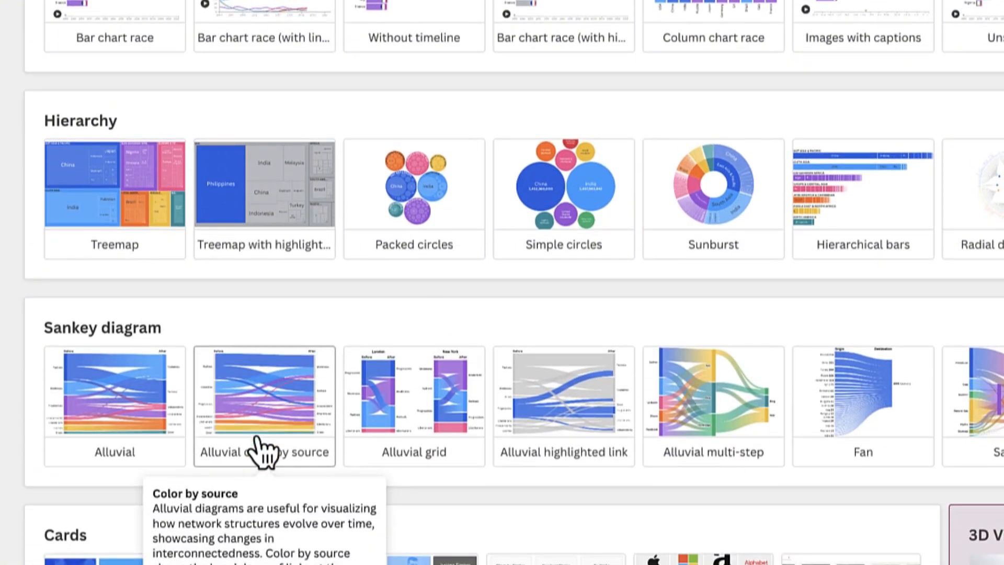
pyautogui.scroll(-16, 265, 448)
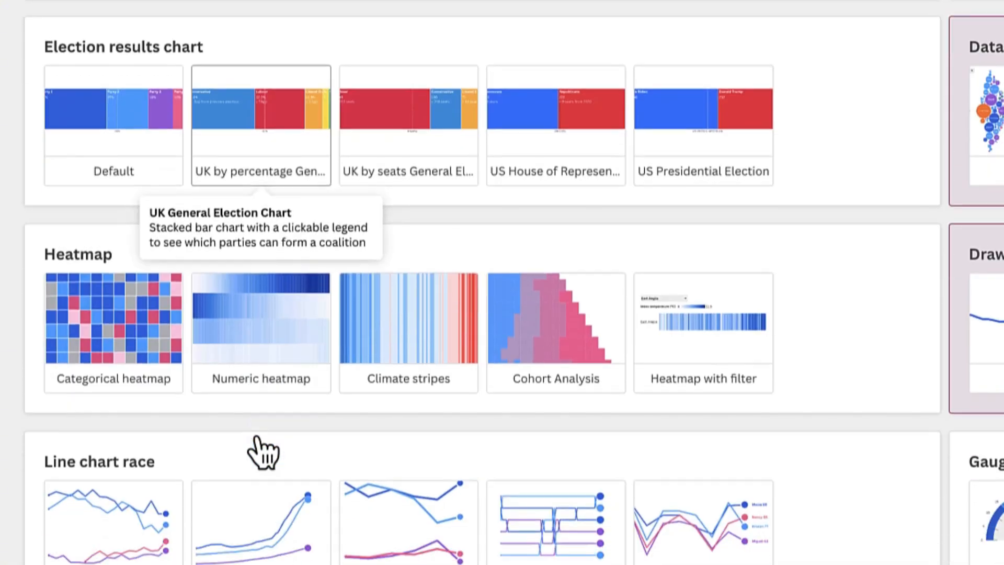
pyautogui.scroll(4, 265, 448)
pyautogui.scroll(10, 264, 448)
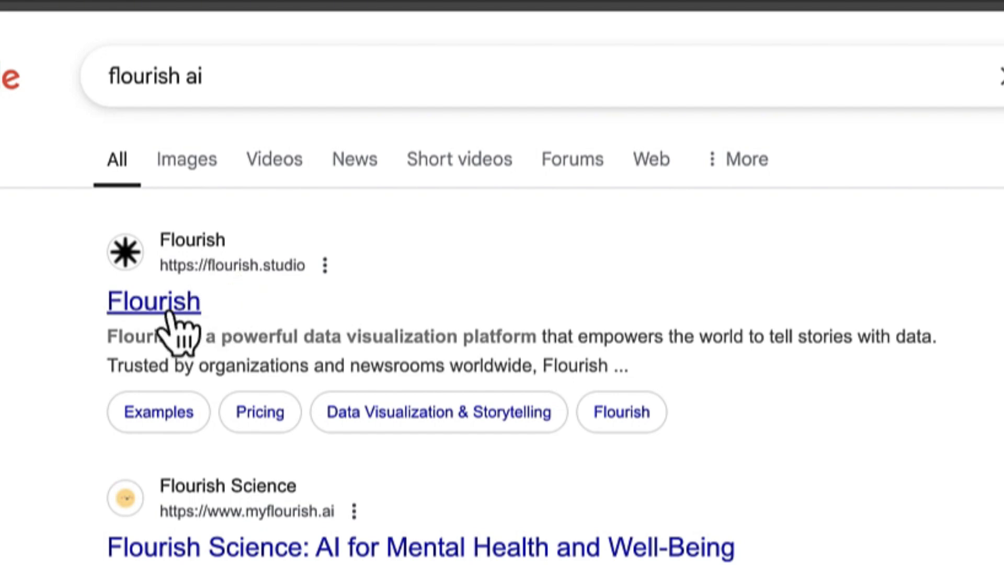
# - Open the Flourish website from the search results, look over its homepage and choose to get started
pyautogui.click(169, 313)
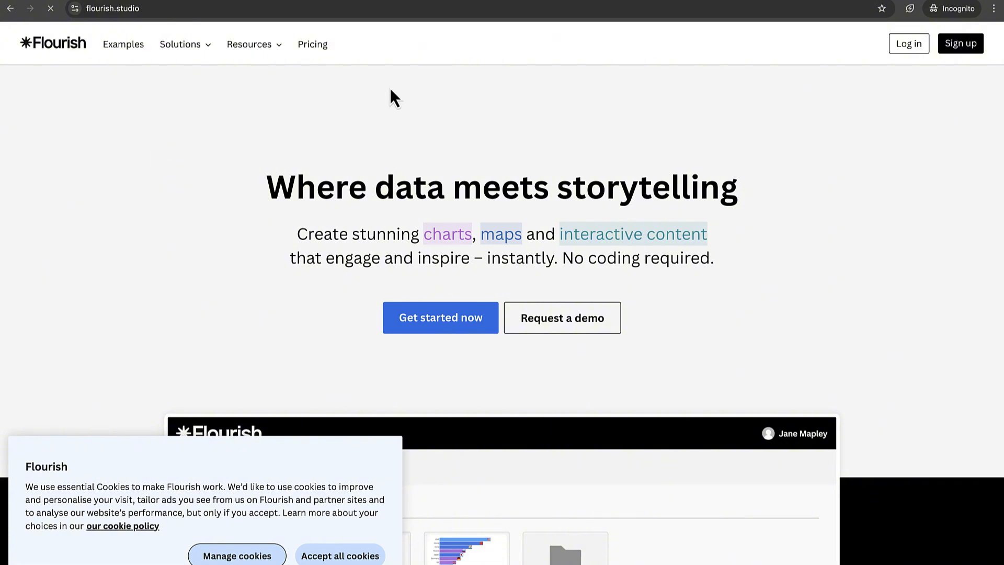
pyautogui.scroll(-9, 510, 202)
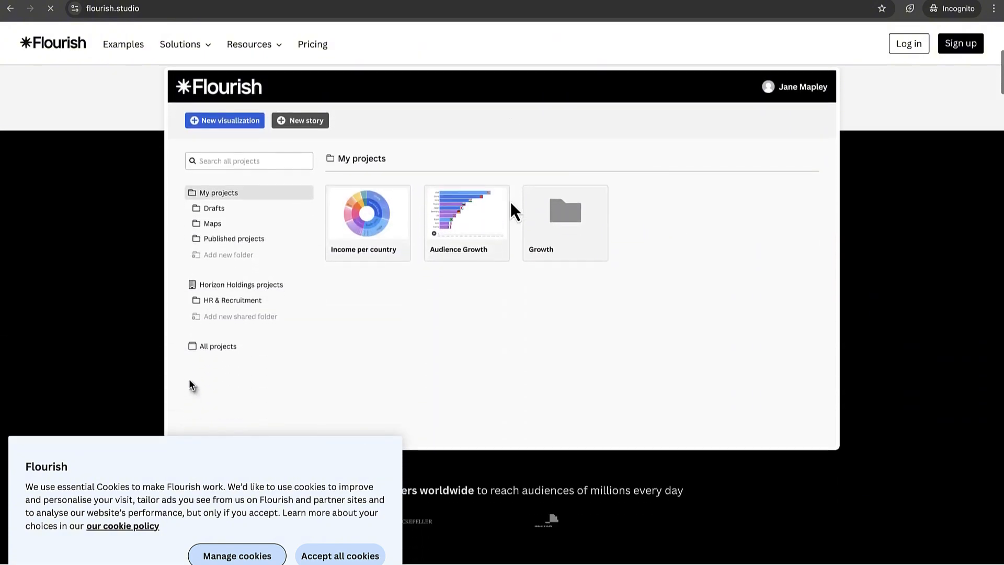
pyautogui.scroll(-13, 510, 201)
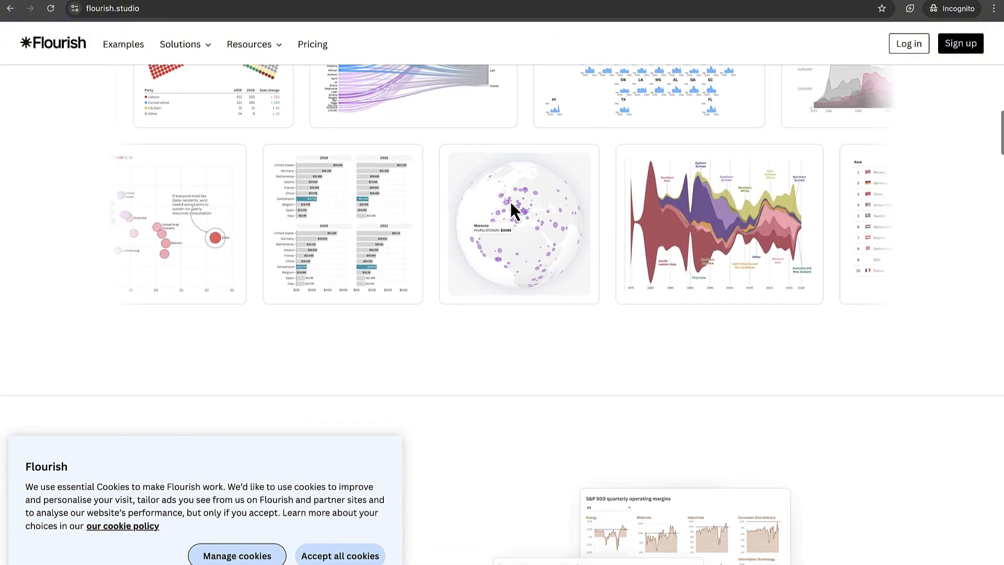
pyautogui.scroll(-12, 511, 202)
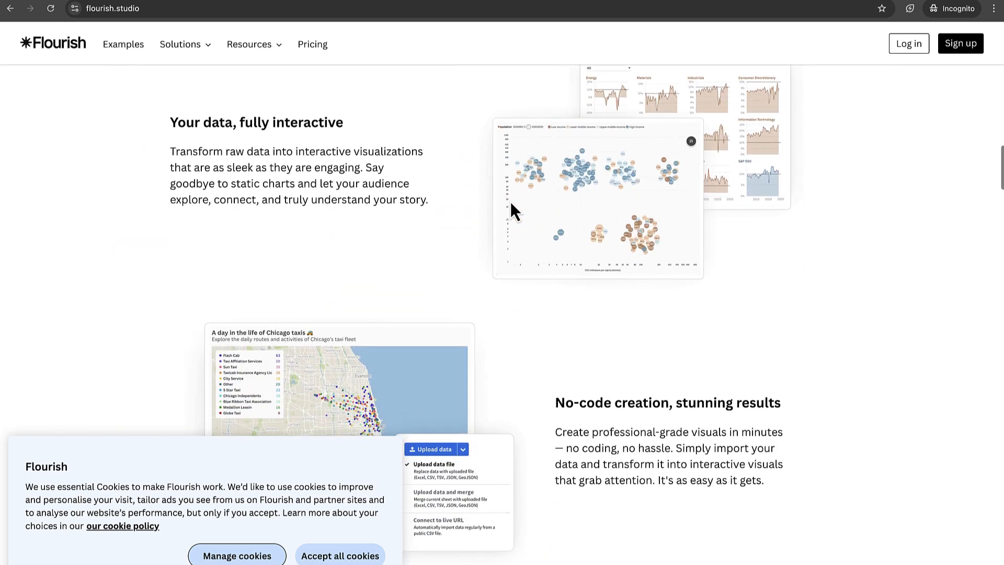
pyautogui.scroll(-9, 511, 204)
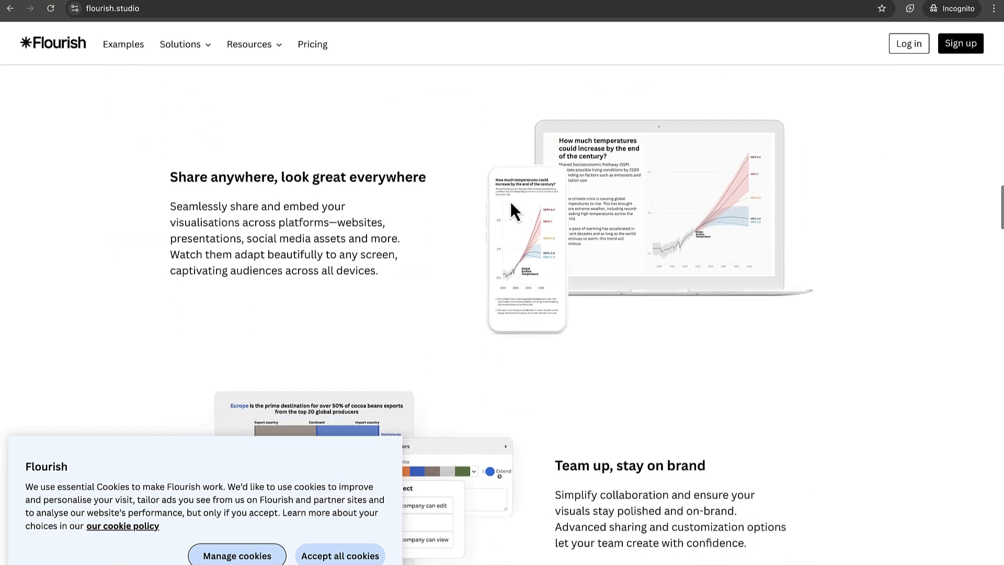
pyautogui.scroll(20, 510, 202)
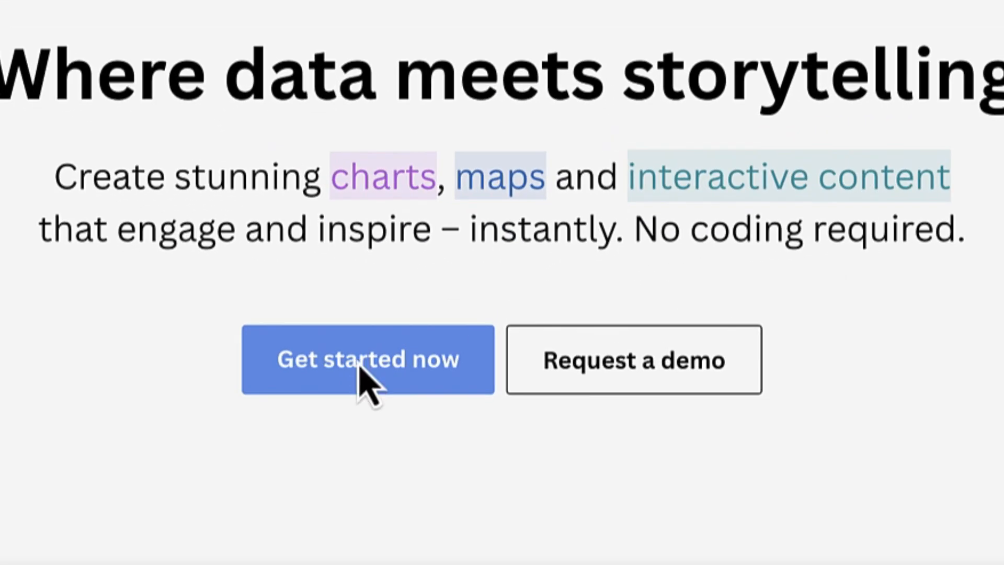
pyautogui.click(360, 369)
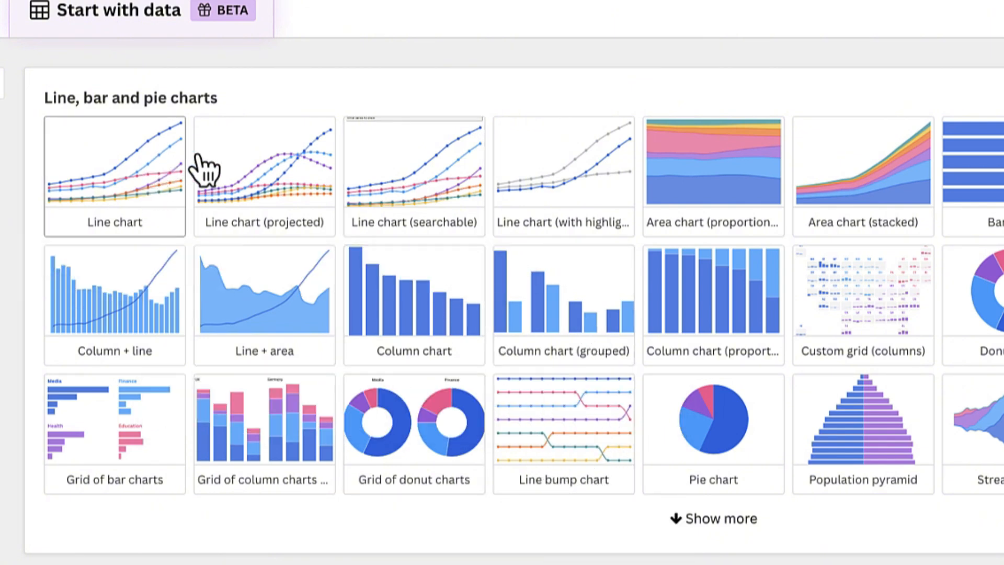
# - Look through the template gallery's chart, projection map, scatter, 3D map, pictogram, hierarchy, Sankey, heatmap and globe categories for a suitable starting point
pyautogui.scroll(-5, 329, 347)
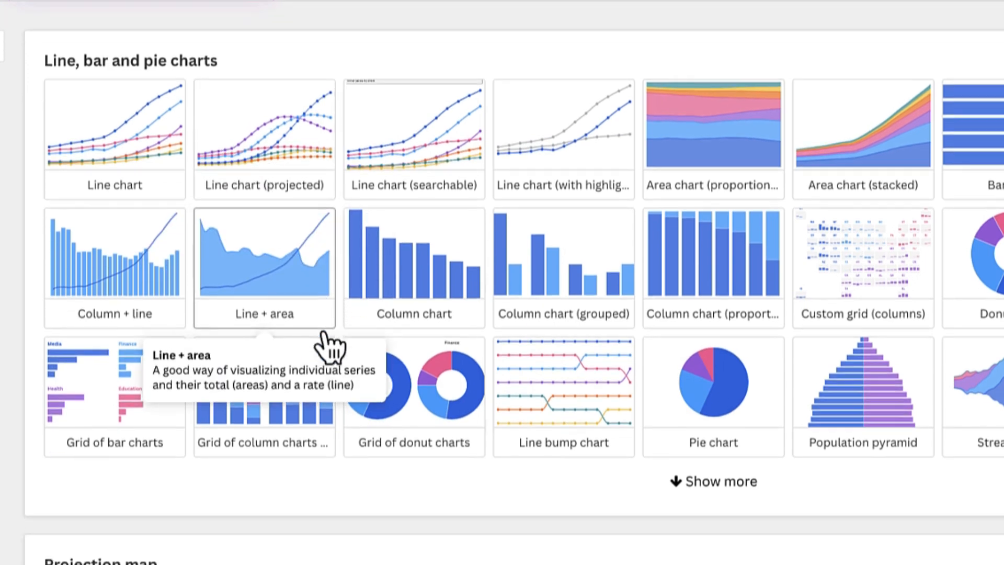
pyautogui.scroll(-2, 330, 348)
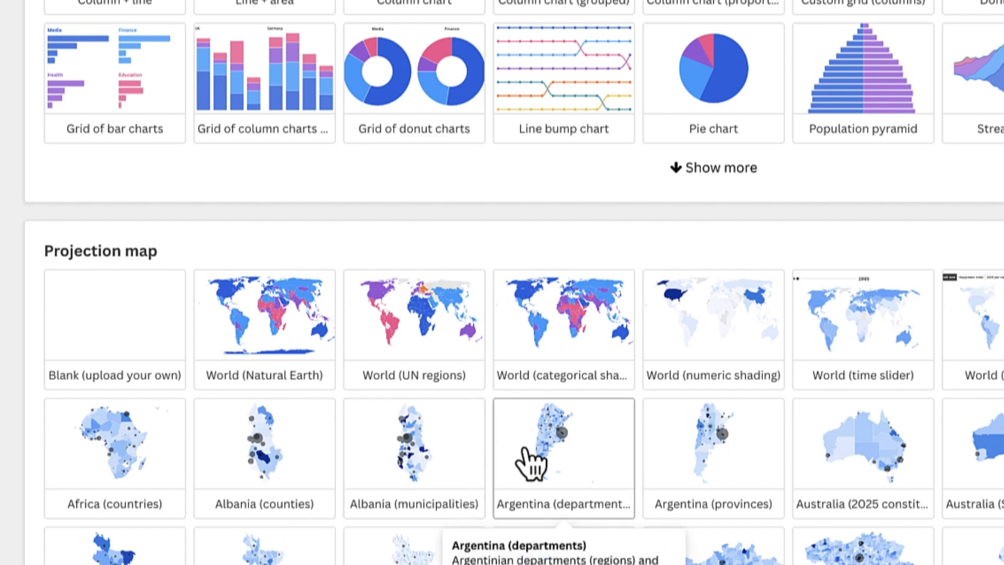
pyautogui.scroll(-4, 515, 468)
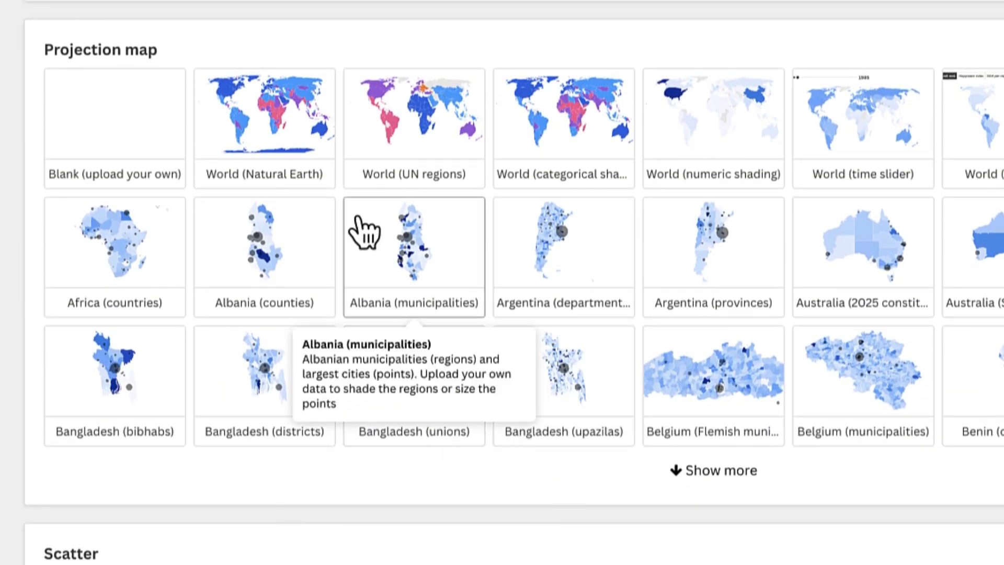
pyautogui.scroll(-6, 683, 366)
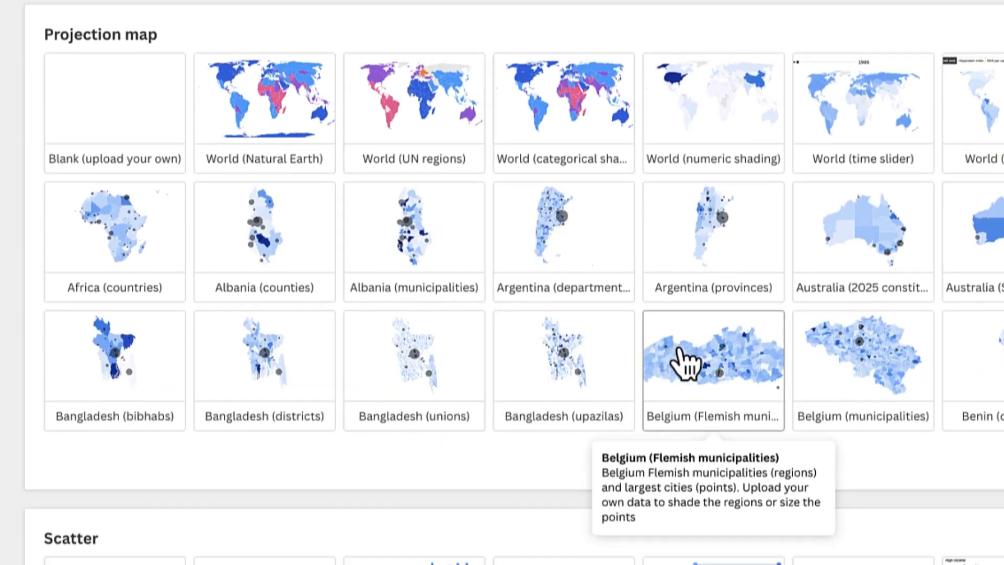
pyautogui.scroll(-1, 683, 365)
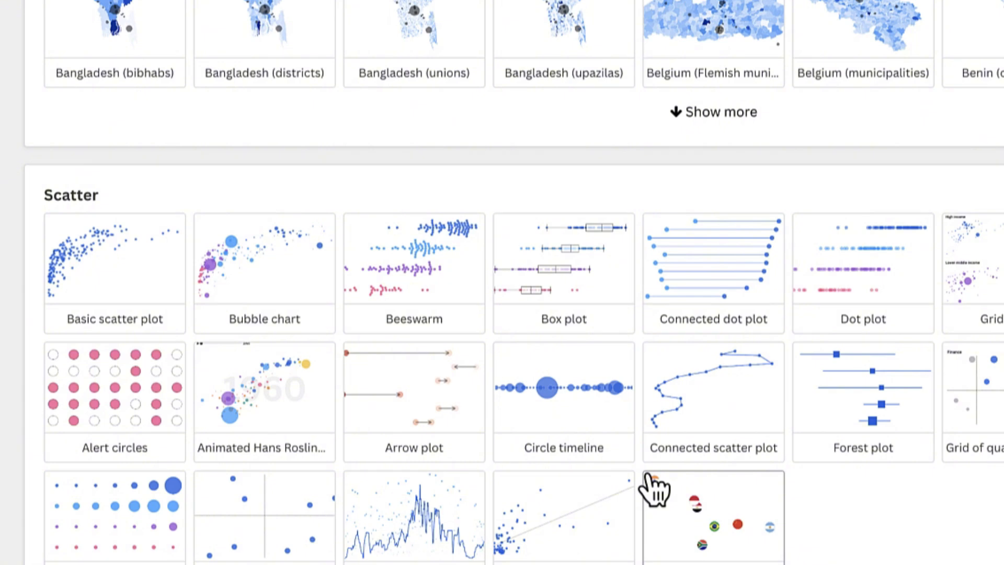
pyautogui.scroll(-8, 654, 489)
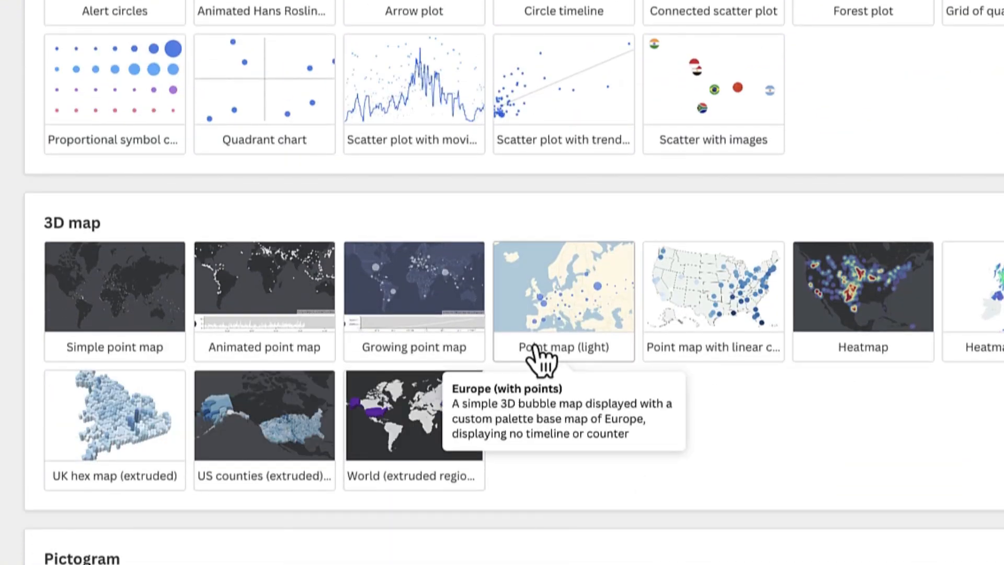
pyautogui.scroll(-2, 491, 314)
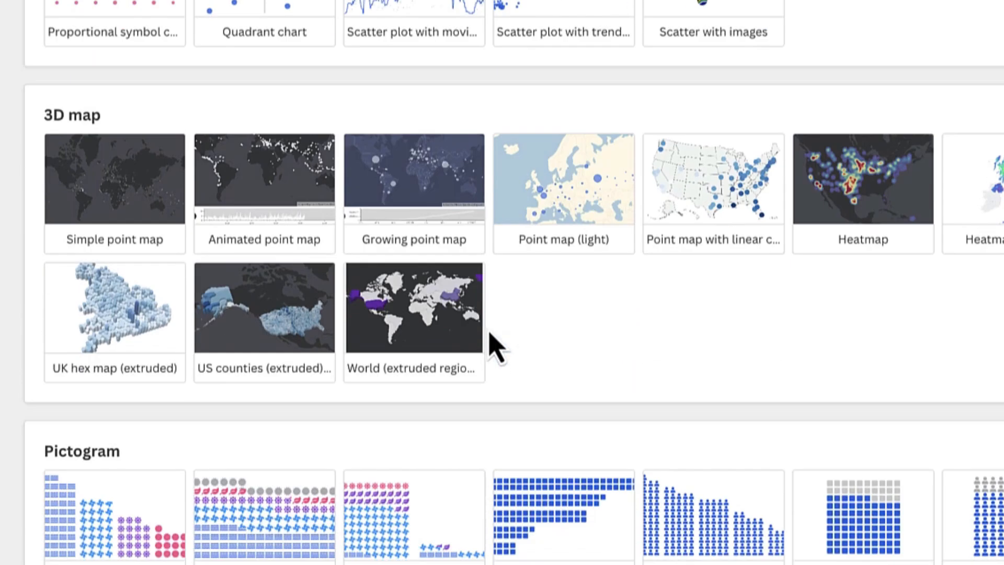
pyautogui.scroll(-10, 494, 347)
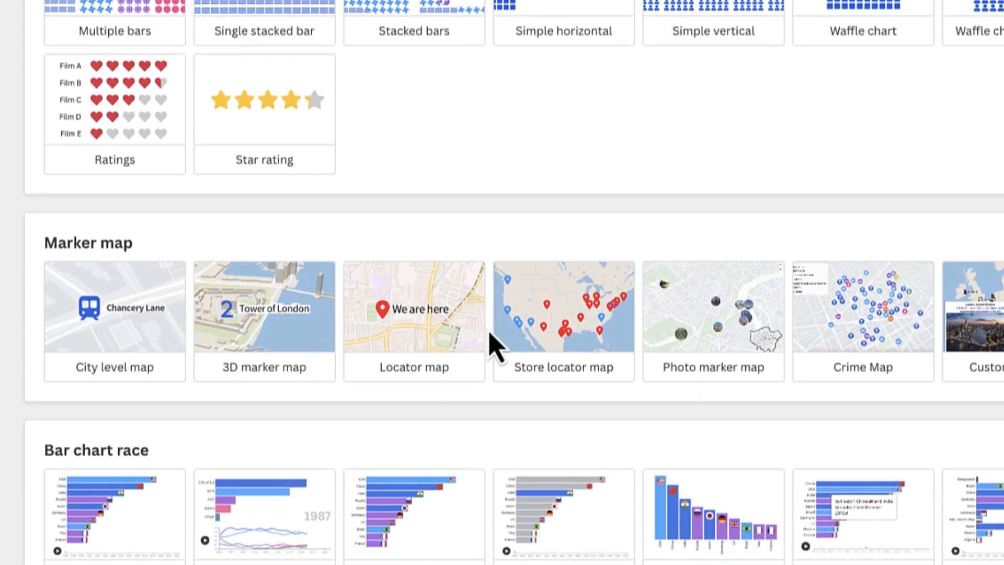
pyautogui.scroll(-5, 491, 340)
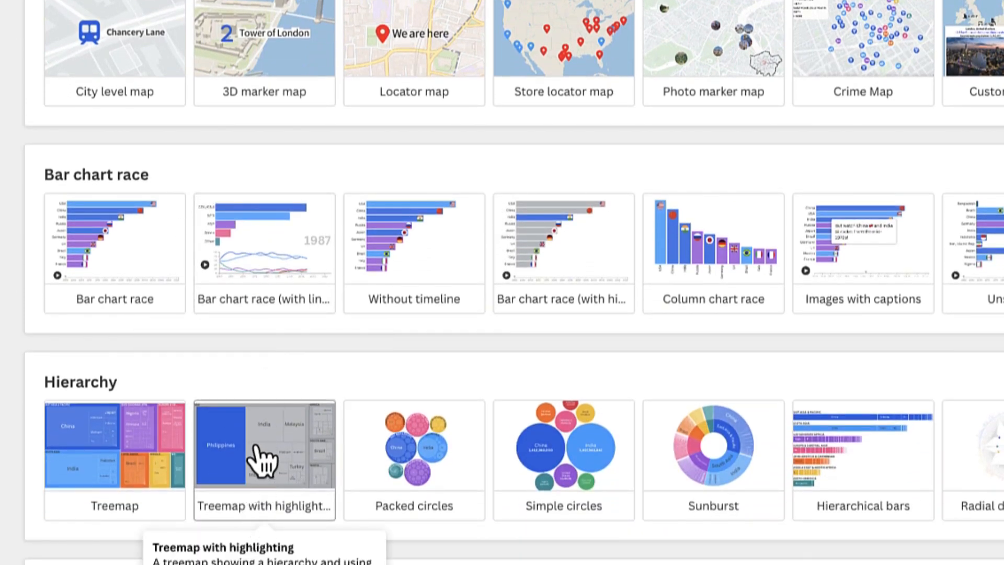
pyautogui.scroll(-8, 262, 459)
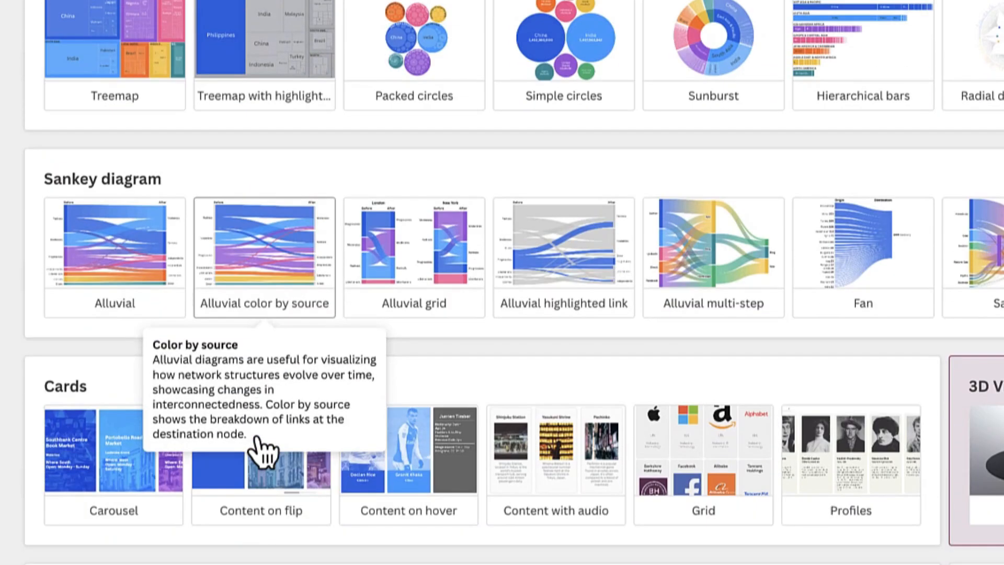
pyautogui.scroll(-20, 258, 439)
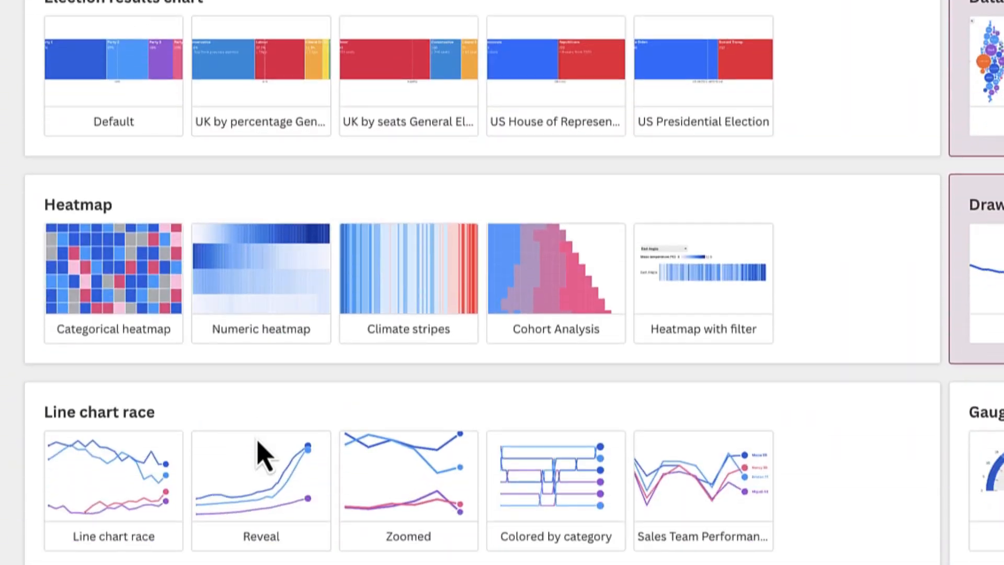
pyautogui.scroll(-12, 261, 457)
pyautogui.scroll(20, 264, 457)
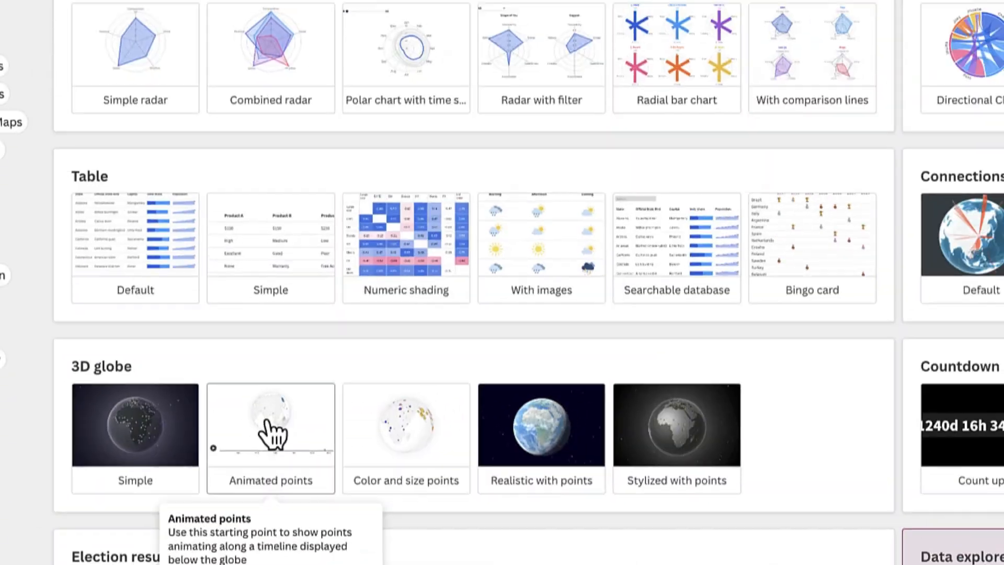
pyautogui.scroll(12, 272, 433)
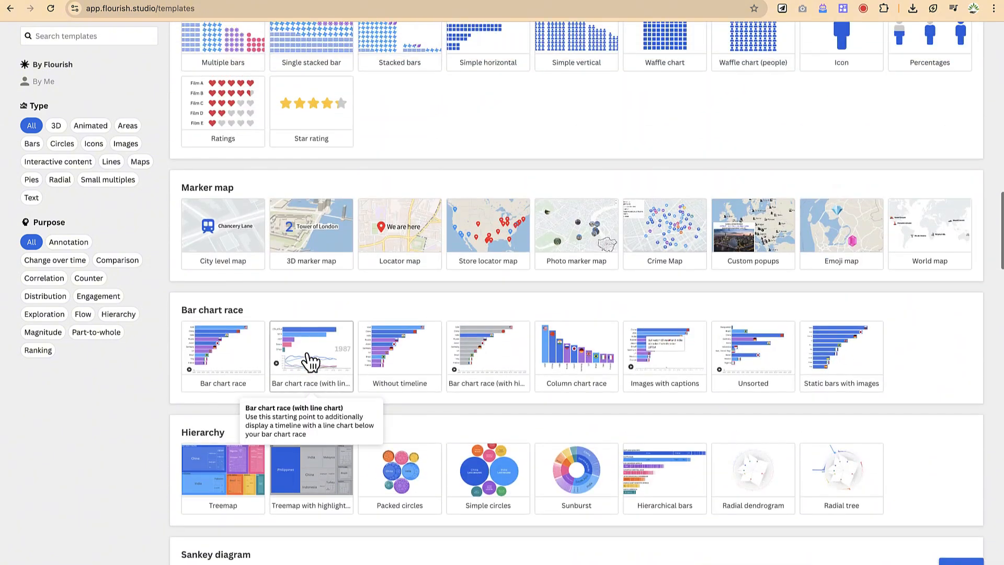
pyautogui.scroll(1, 311, 360)
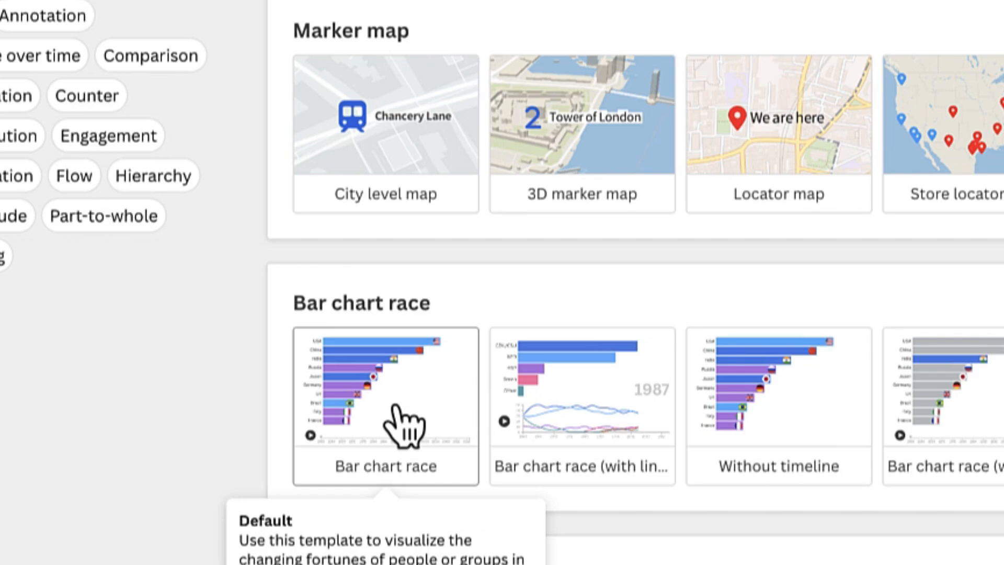
# - Start a visualization from the default Bar chart race template and examine the country, region, image and yearly columns in its data sheet
pyautogui.click(396, 407)
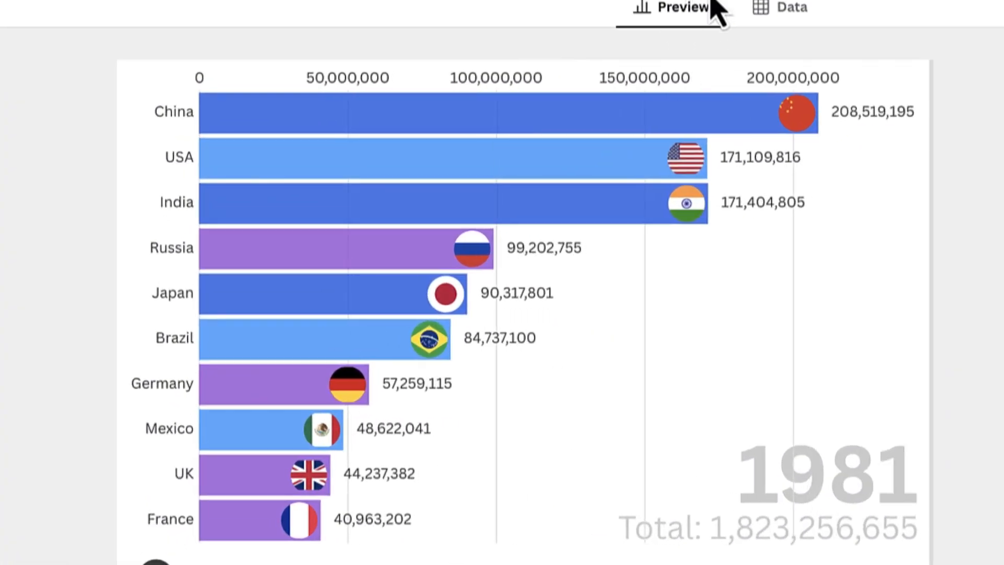
pyautogui.click(798, 8)
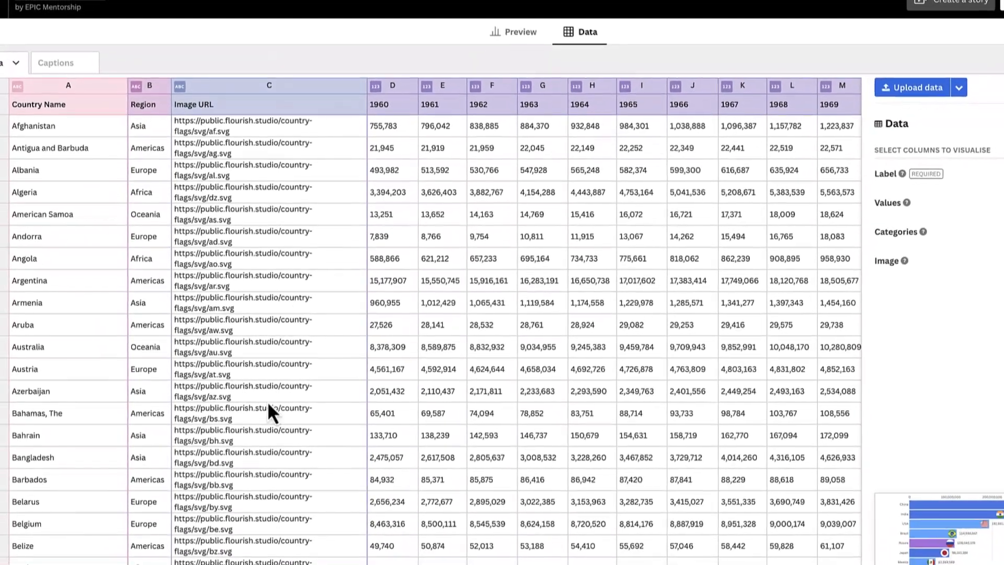
pyautogui.hscroll(2, 589, 225)
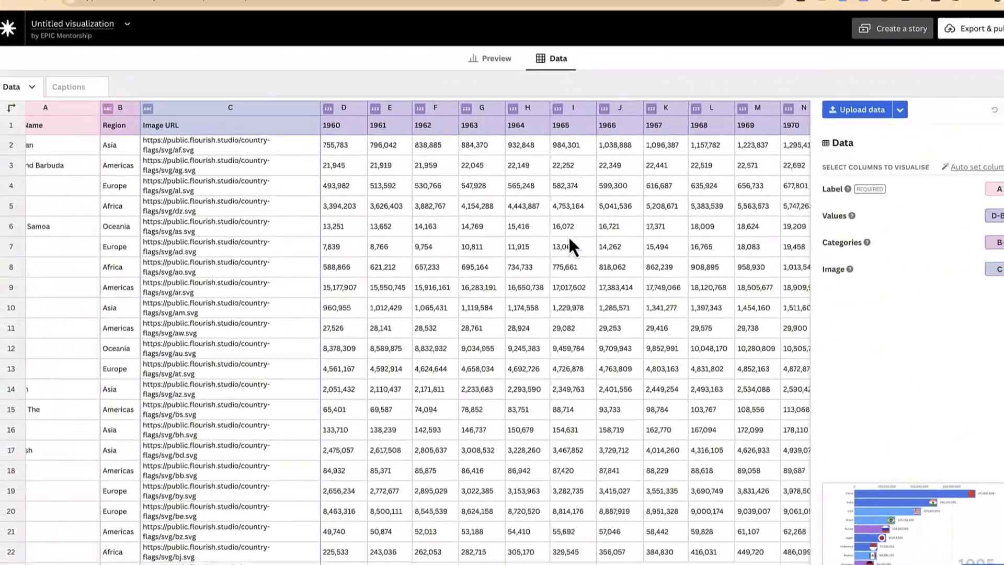
pyautogui.hscroll(2, 561, 240)
pyautogui.hscroll(-2, 561, 241)
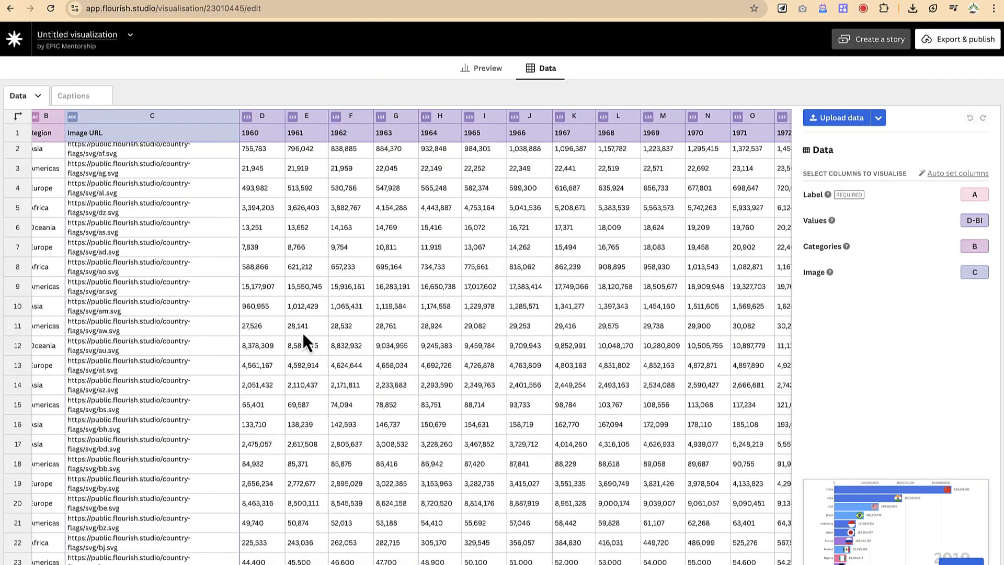
pyautogui.scroll(-2, 325, 241)
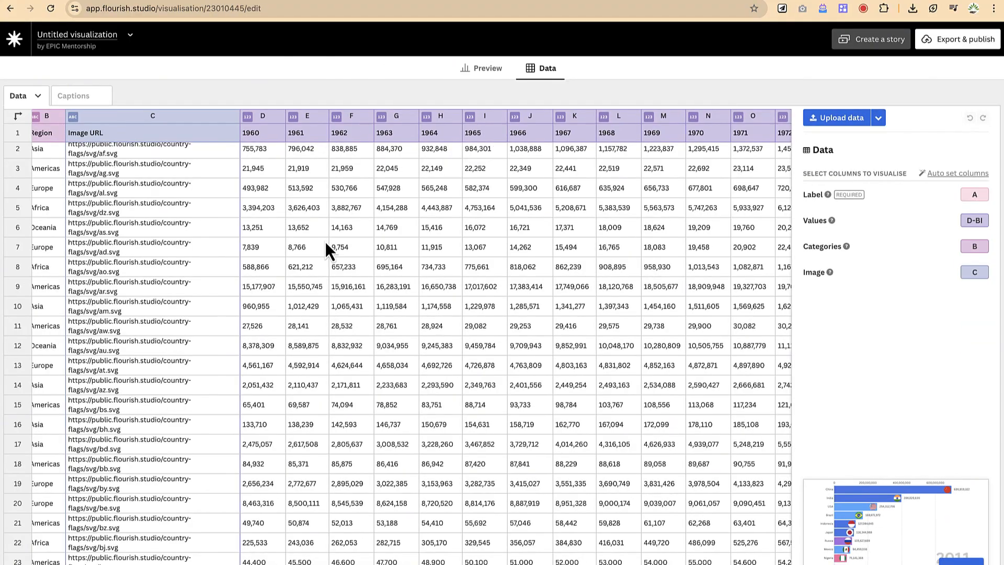
pyautogui.hscroll(10, 325, 240)
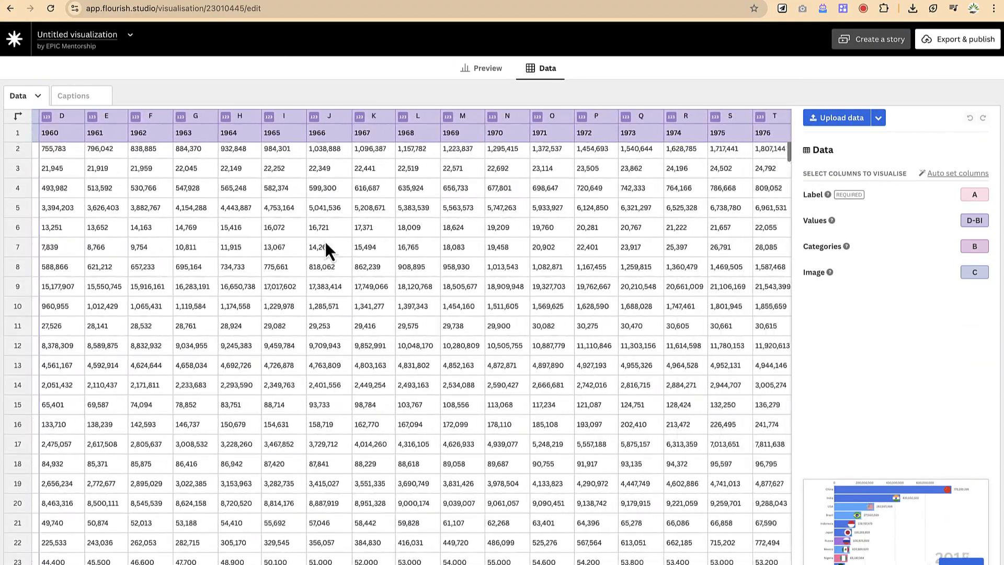
pyautogui.hscroll(2, 325, 240)
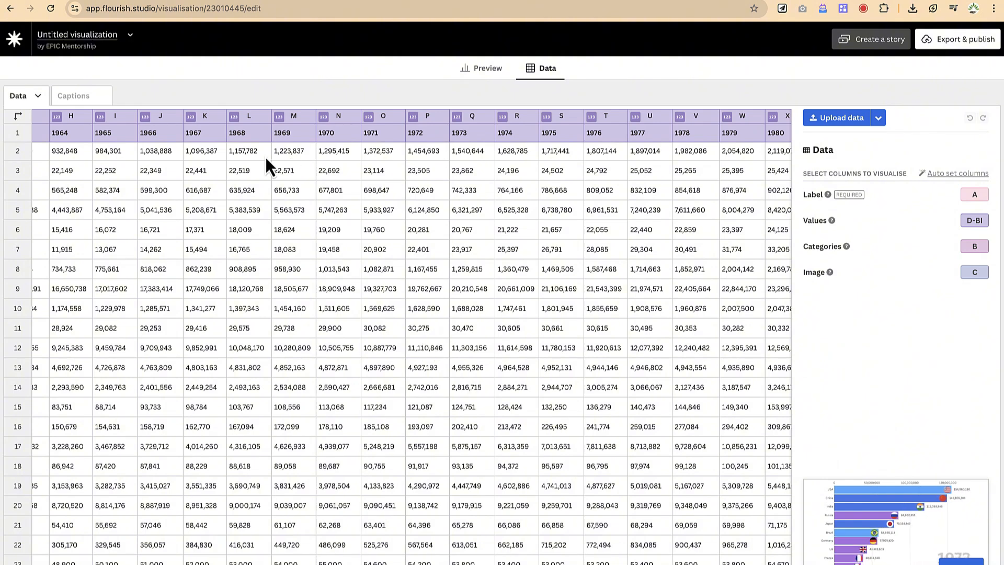
# - Switch to the ChatGPT conversation and review the dataset prompt, the CSS output and the follow-up request for a CSV file
pyautogui.click(218, 2)
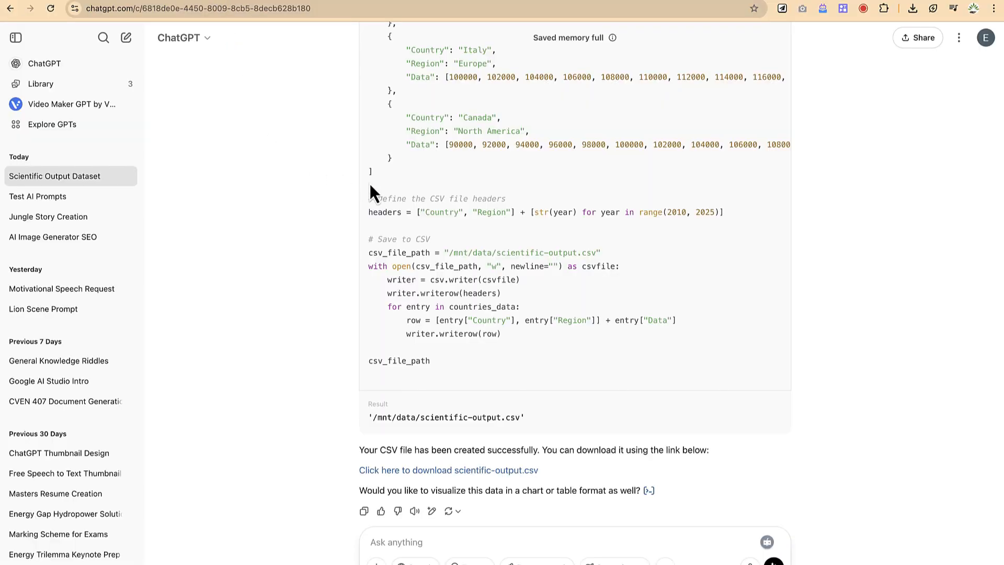
pyautogui.scroll(20, 370, 184)
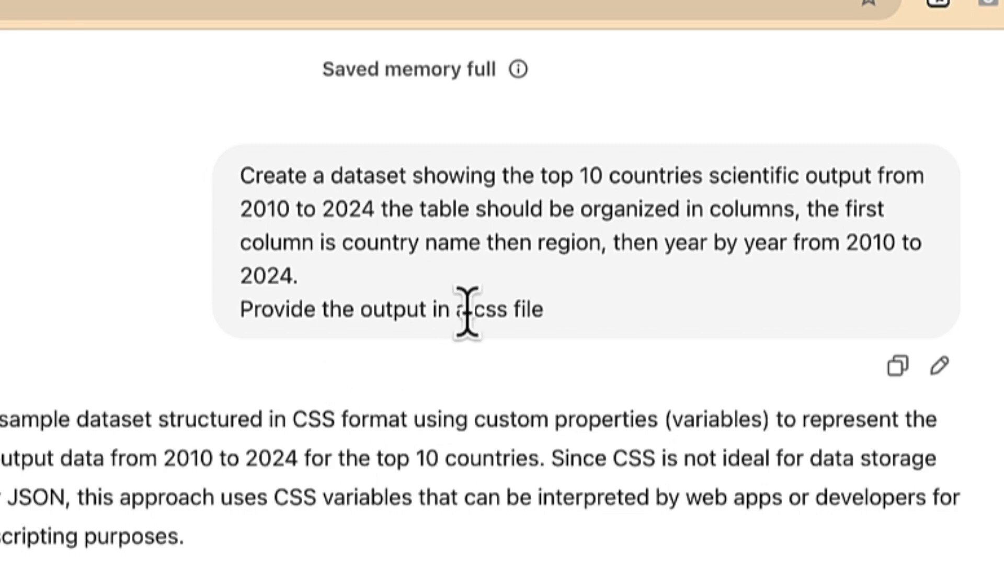
pyautogui.scroll(-10, 390, 419)
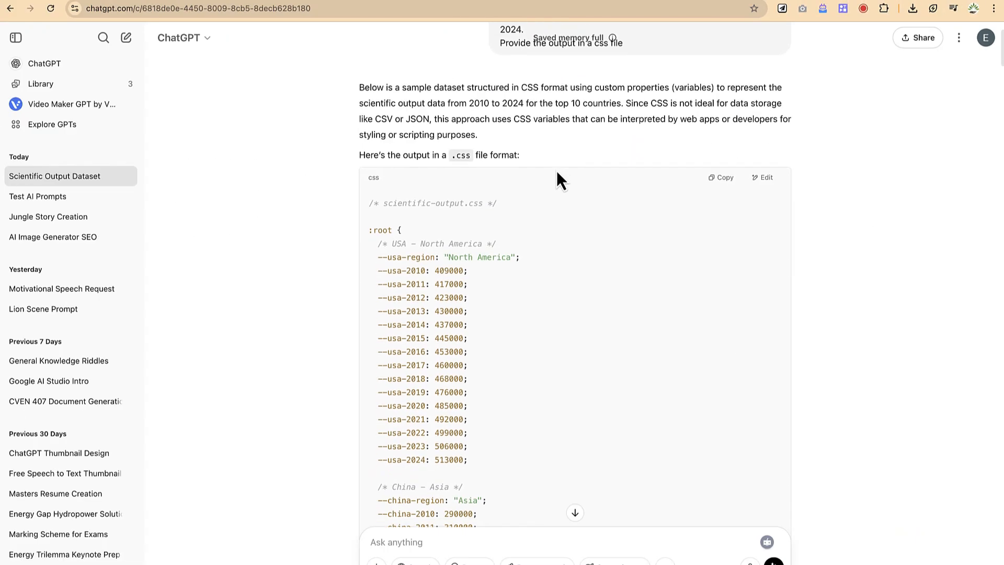
pyautogui.scroll(-20, 558, 174)
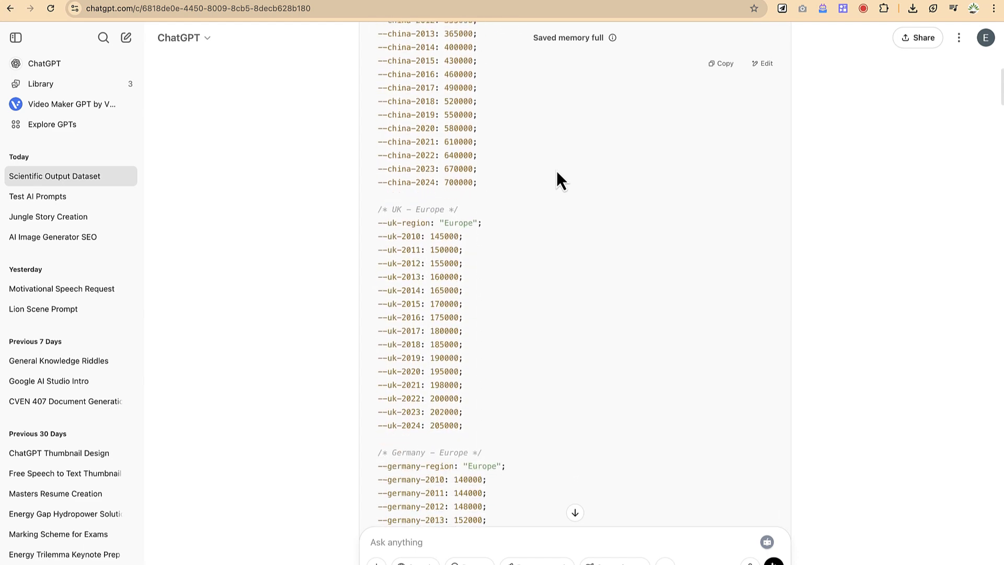
pyautogui.scroll(-20, 557, 170)
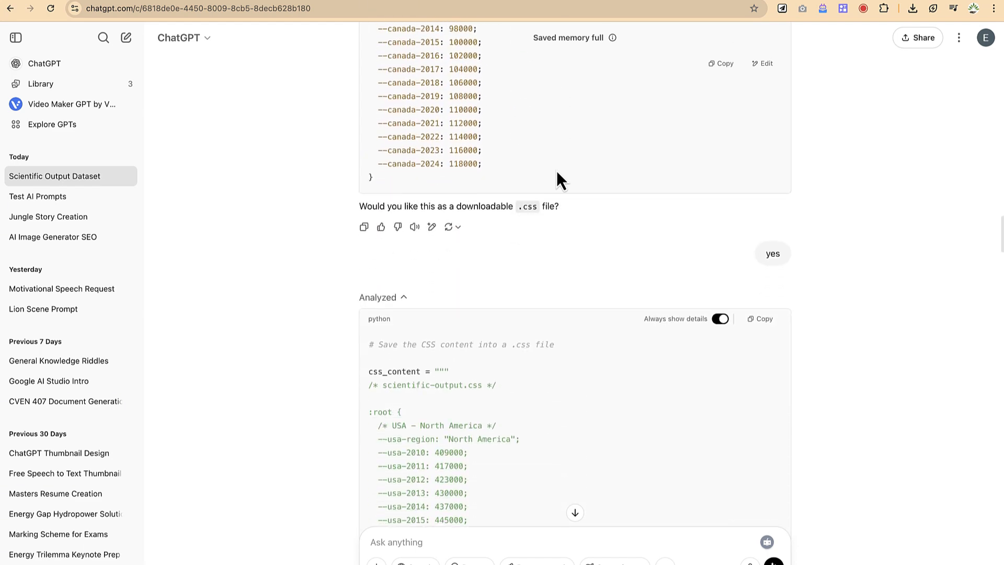
pyautogui.scroll(-20, 556, 171)
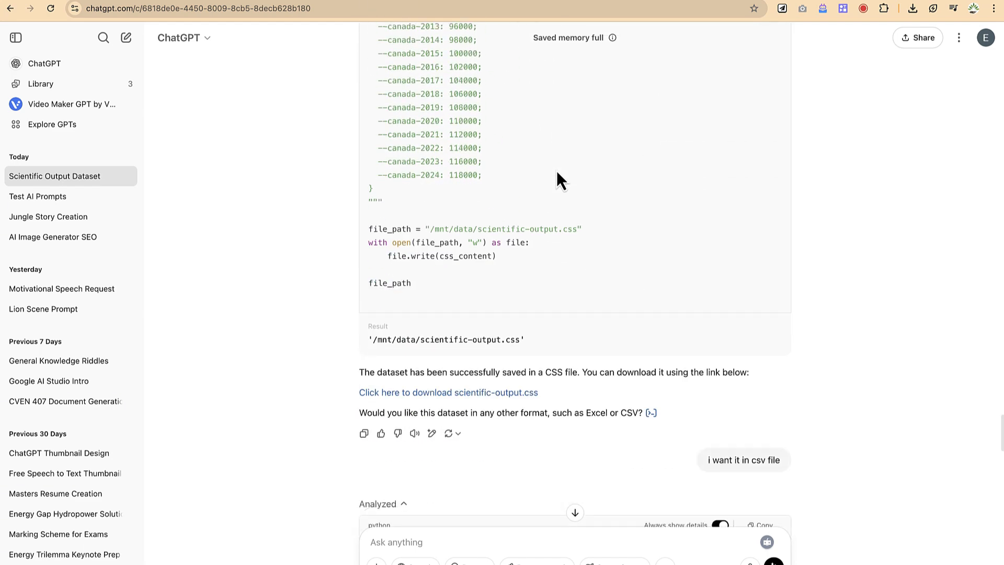
pyautogui.scroll(-20, 556, 171)
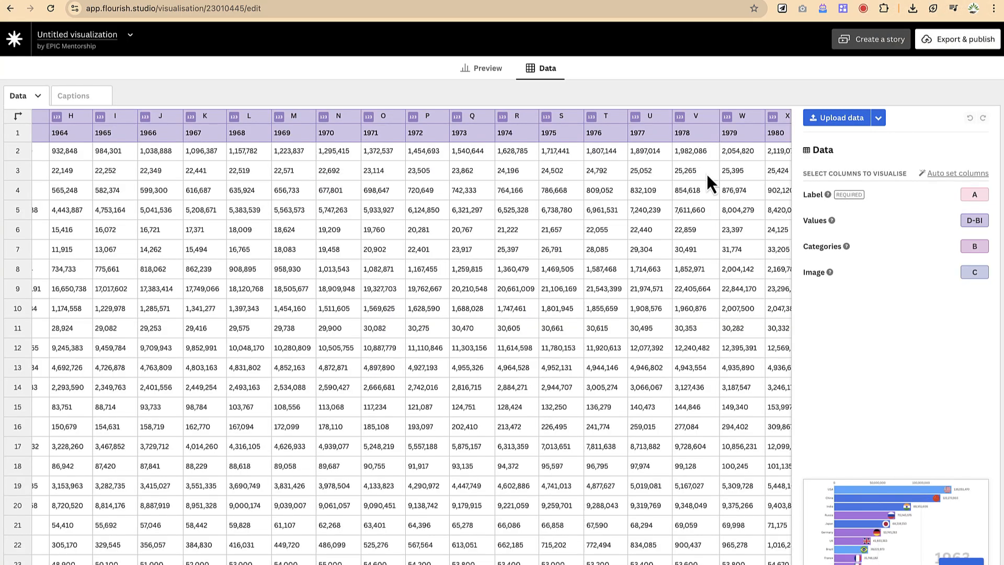
# - Return to Flourish and replace the template's data sheet by importing scientific-output.csv from the Data Visualization with AI folder
pyautogui.click(834, 123)
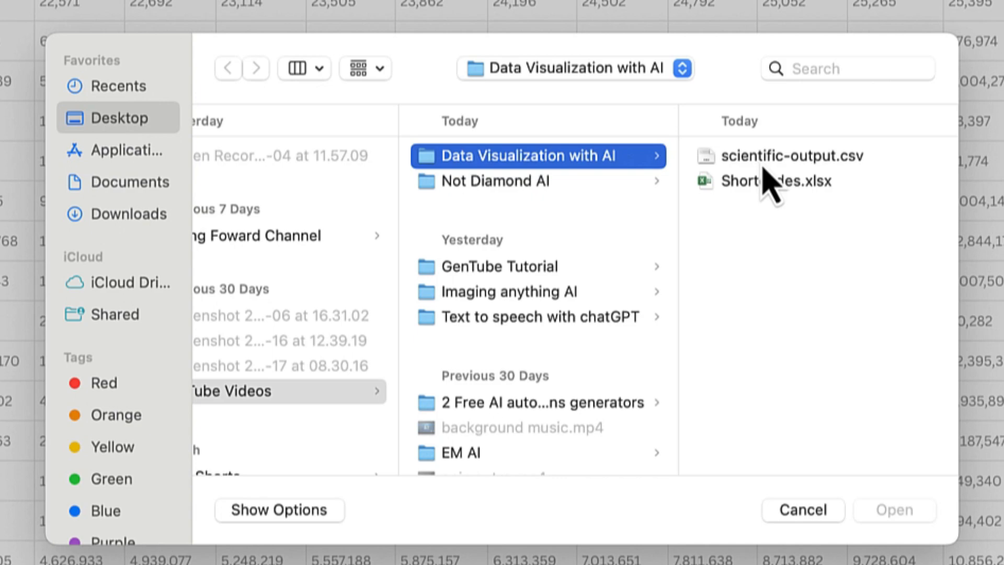
pyautogui.click(763, 167)
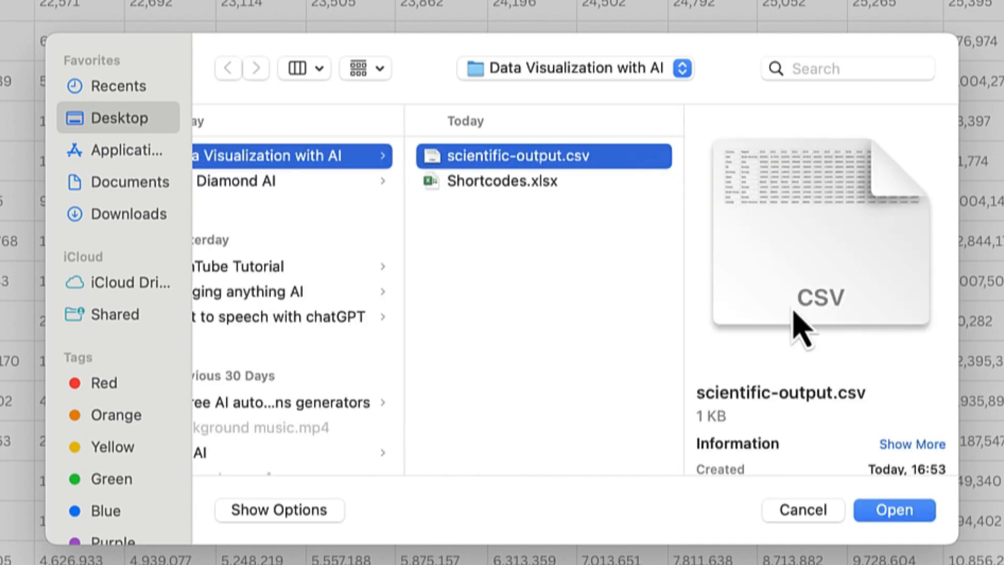
pyautogui.click(882, 517)
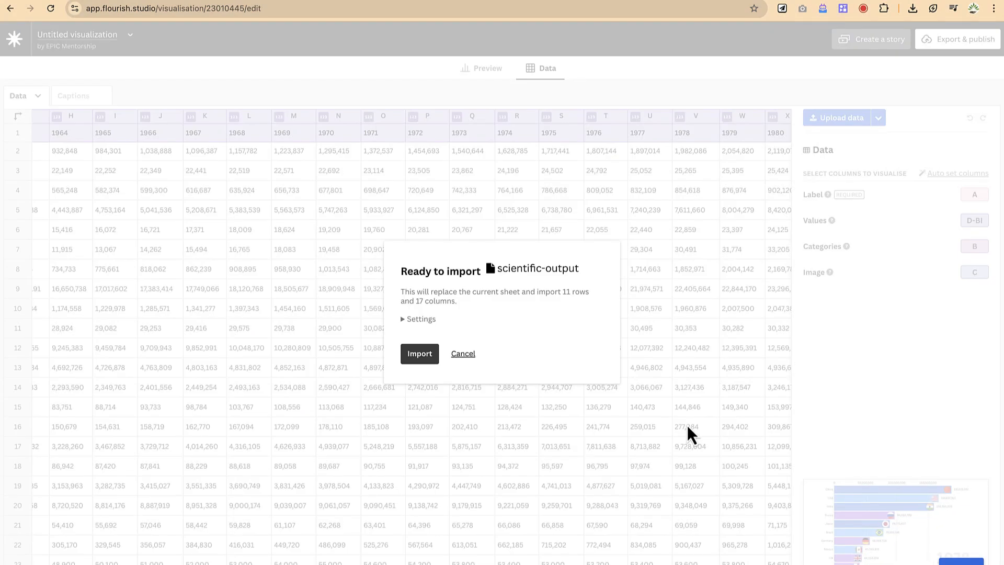
pyautogui.click(421, 354)
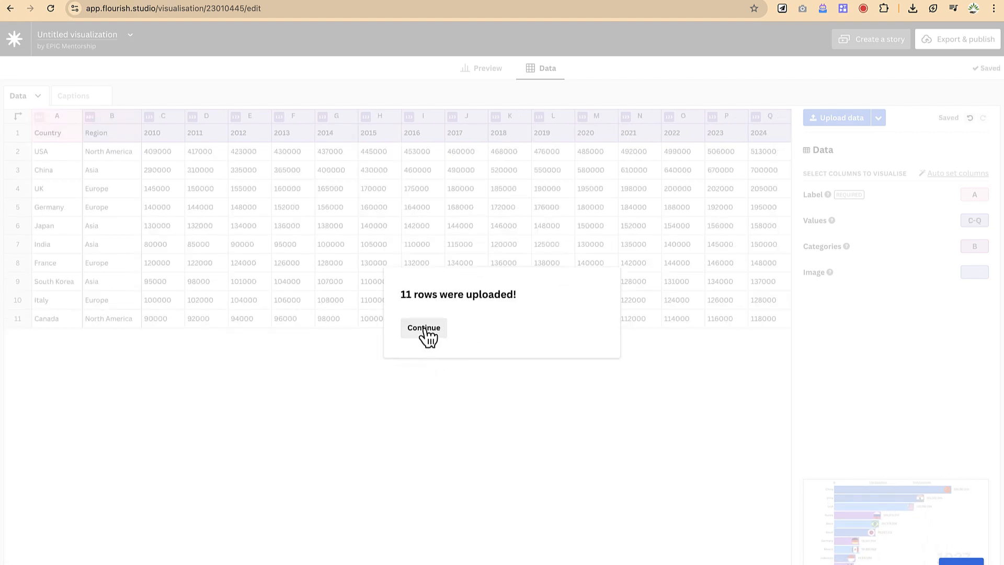
pyautogui.click(425, 329)
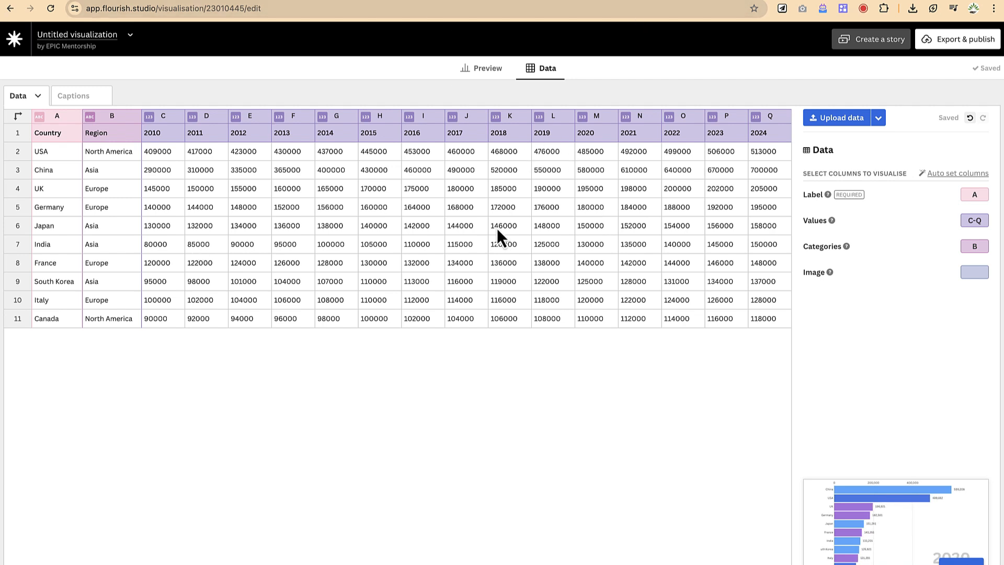
# - Show the chart preview and enter "Scientific output" as the theme of the bar chart race
pyautogui.click(491, 73)
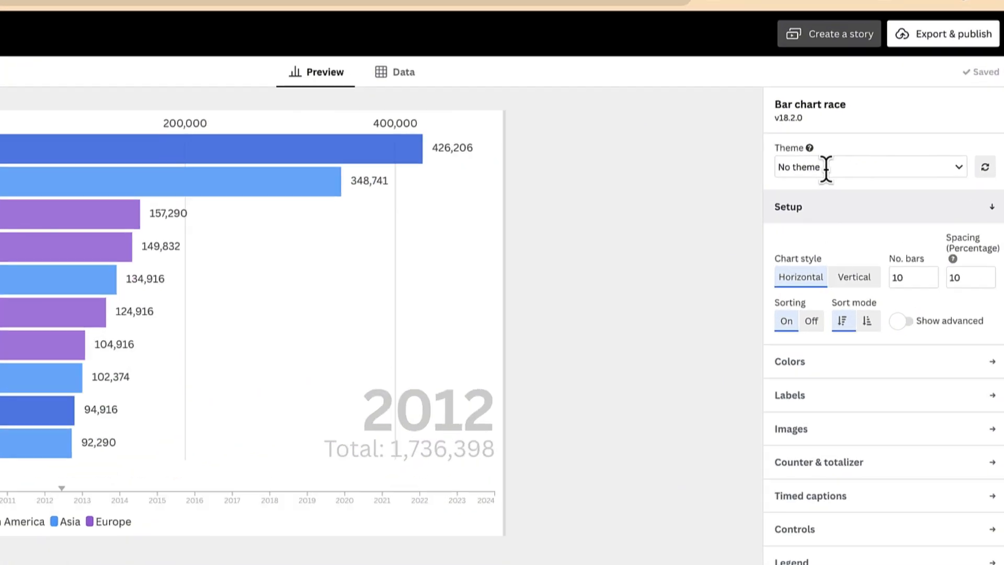
pyautogui.click(869, 140)
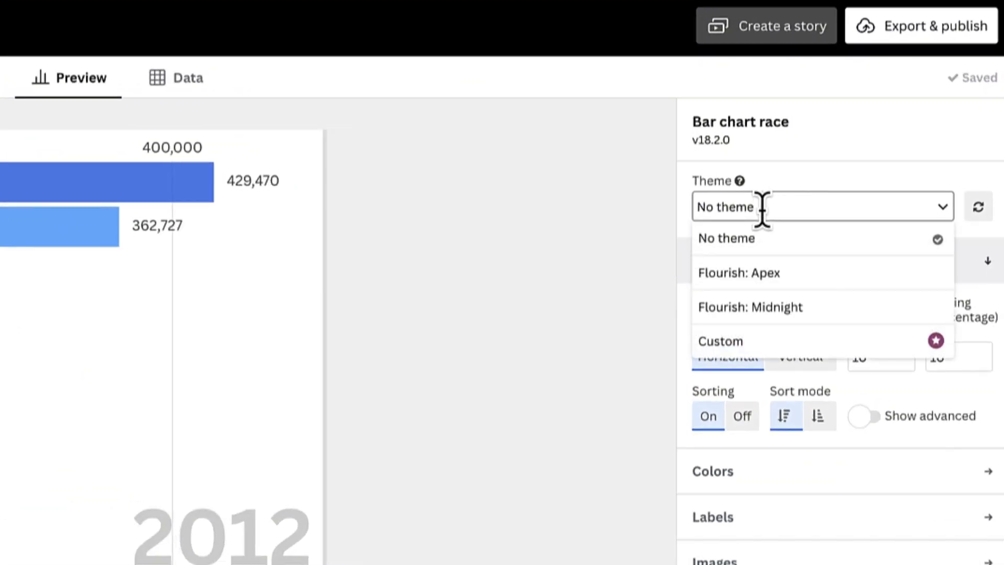
pyautogui.doubleClick(762, 209)
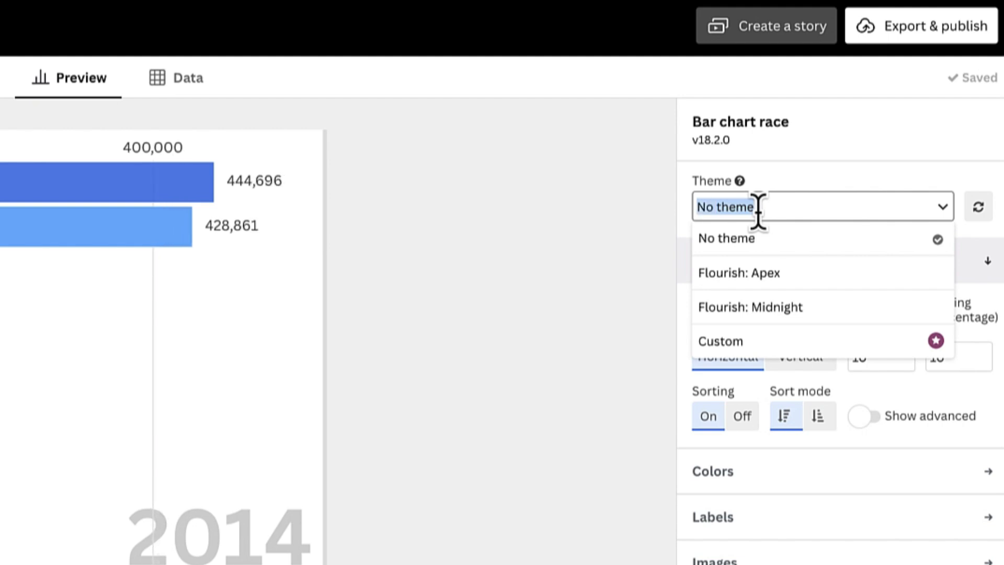
pyautogui.write('Sicien')
pyautogui.press('BackSpace')
pyautogui.press('BackSpace')
pyautogui.press('BackSpace')
pyautogui.press('BackSpace')
pyautogui.press('BackSpace')
pyautogui.write('cientific st')
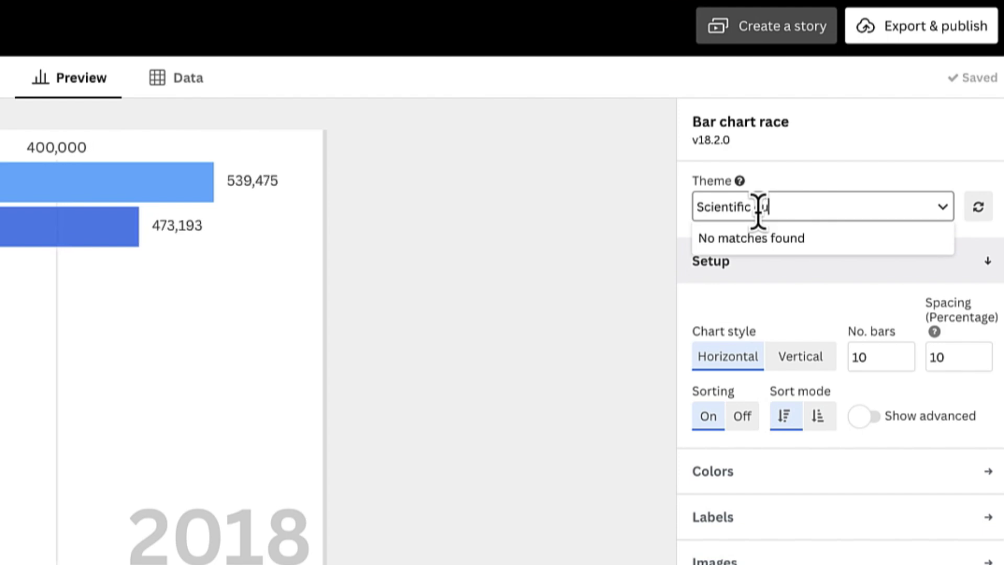
pyautogui.write('tput')
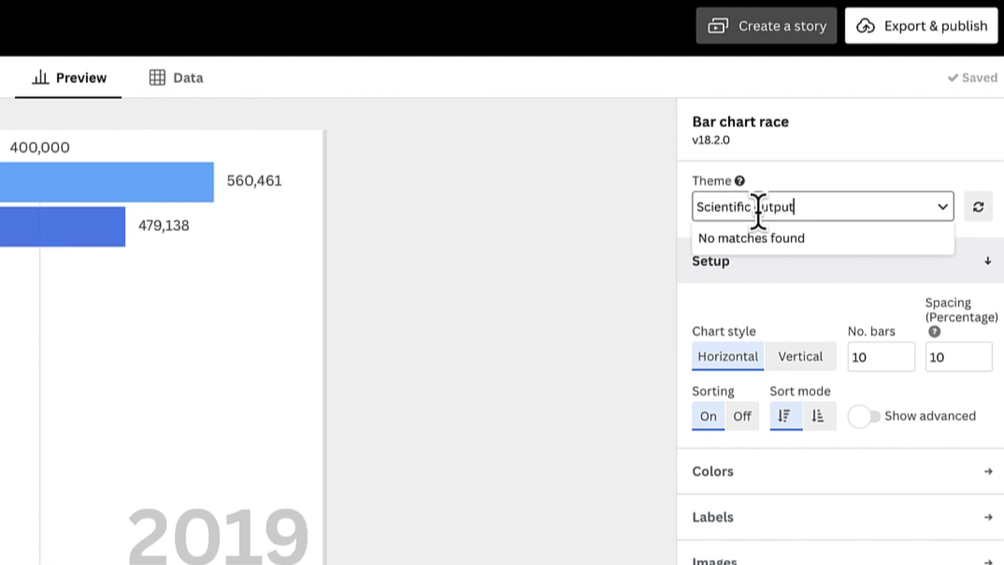
pyautogui.click(597, 410)
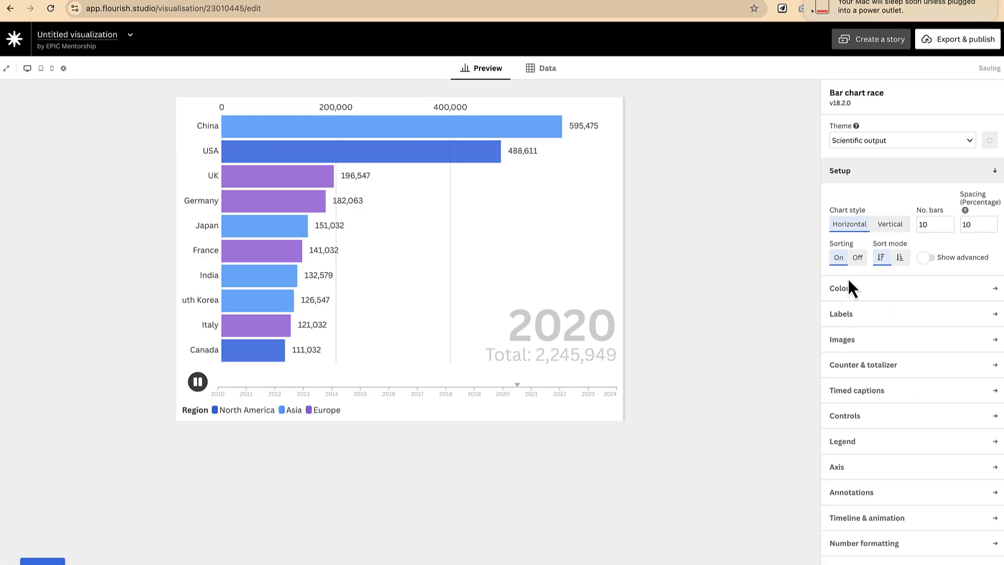
# - Try the Flourish and Flourish Greens palettes for the bars, then apply the pastel multicolour palette listed just before Flourish Deep
pyautogui.click(863, 291)
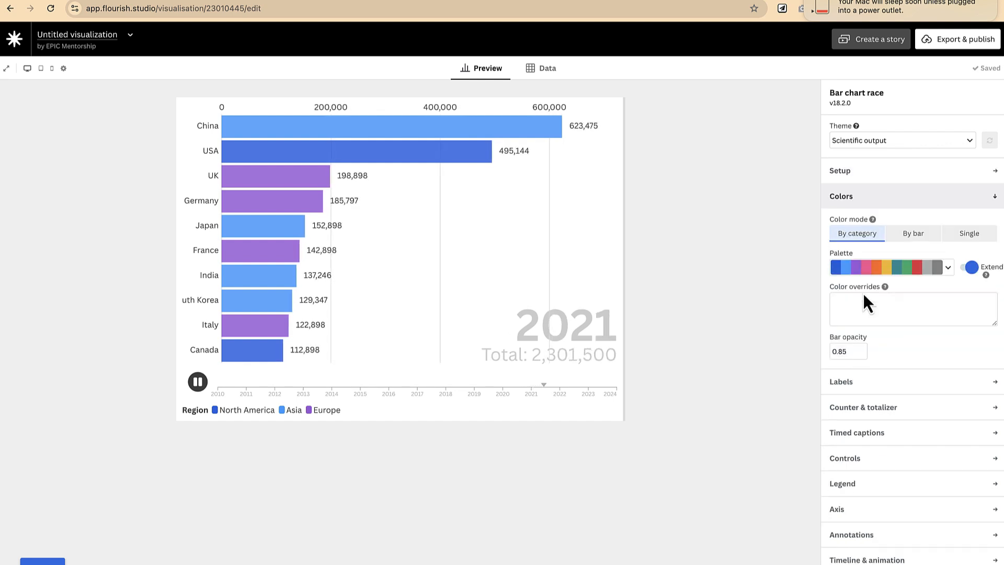
pyautogui.click(863, 267)
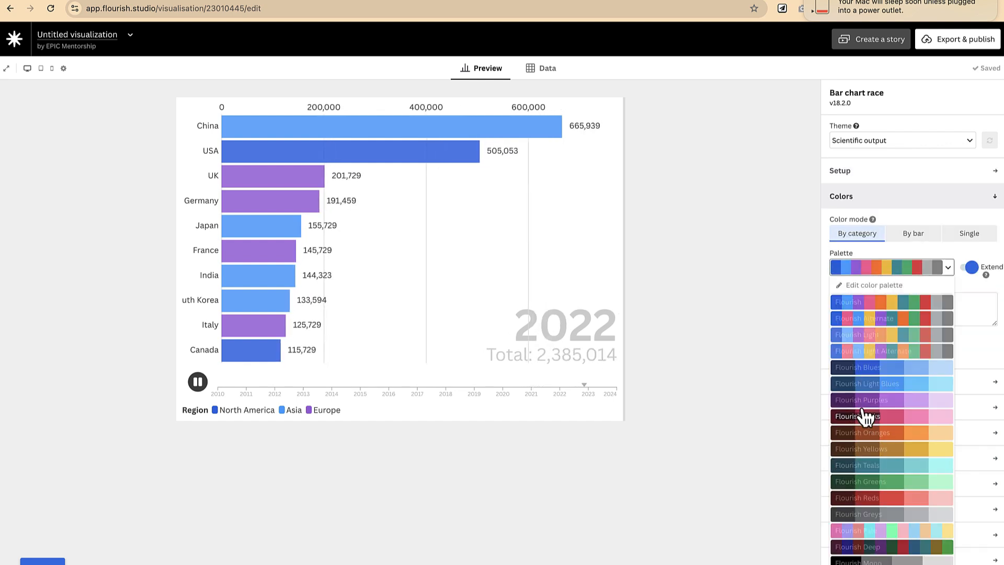
pyautogui.click(881, 302)
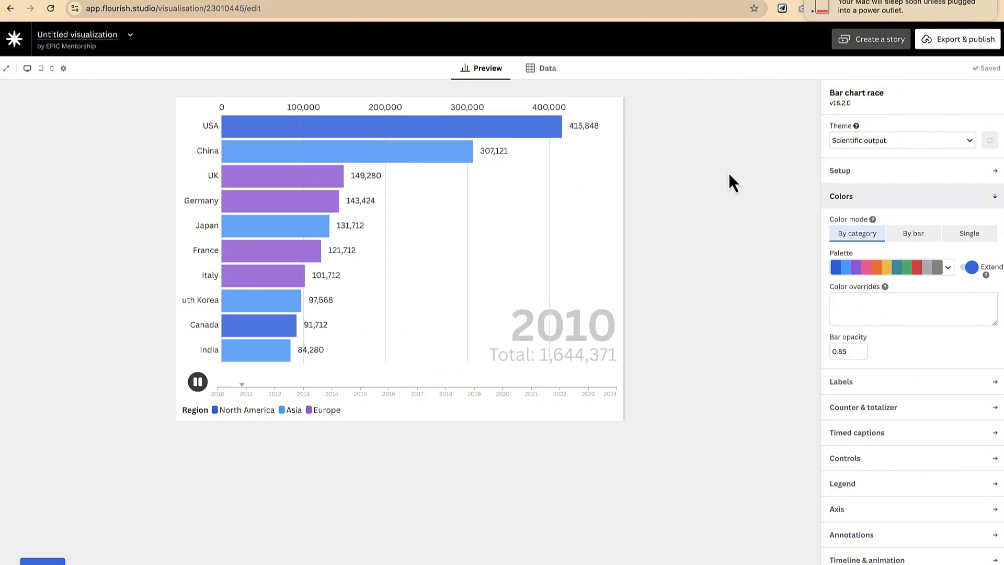
pyautogui.click(874, 269)
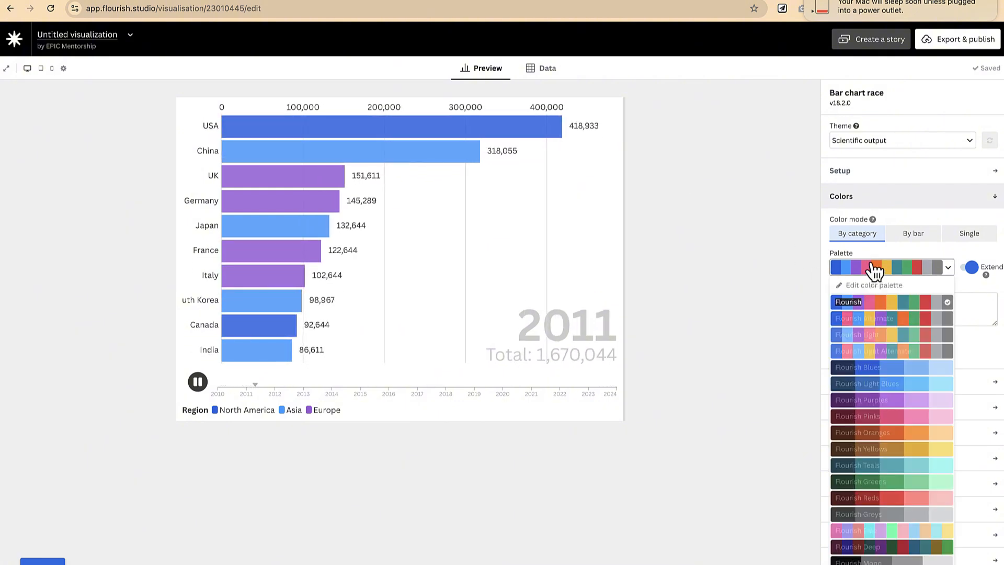
pyautogui.click(872, 483)
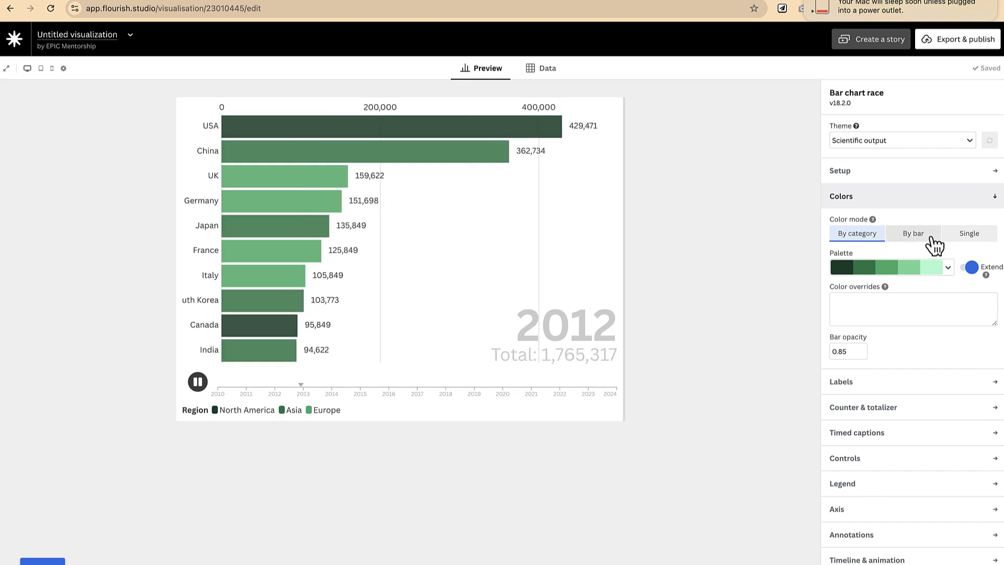
pyautogui.click(924, 272)
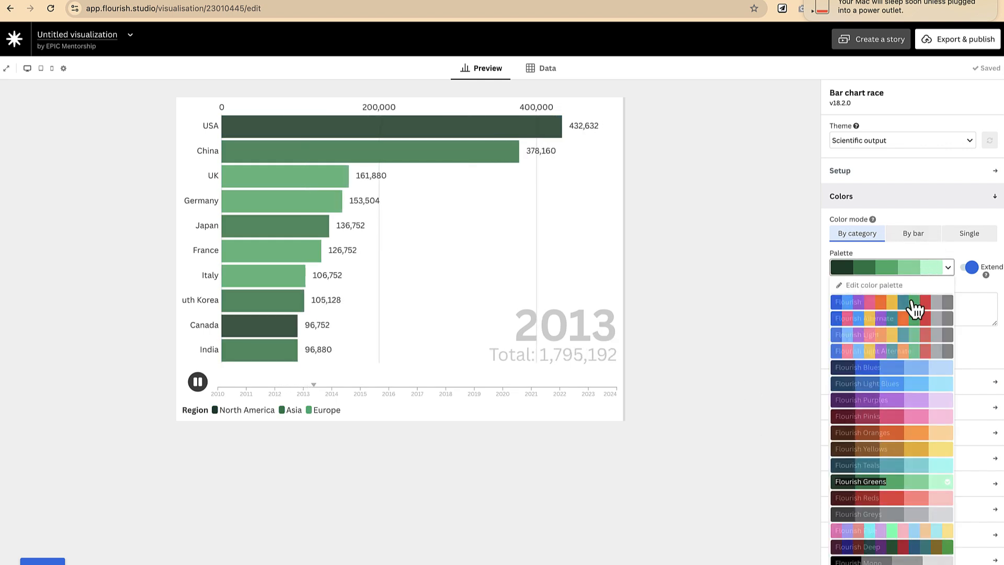
pyautogui.click(884, 531)
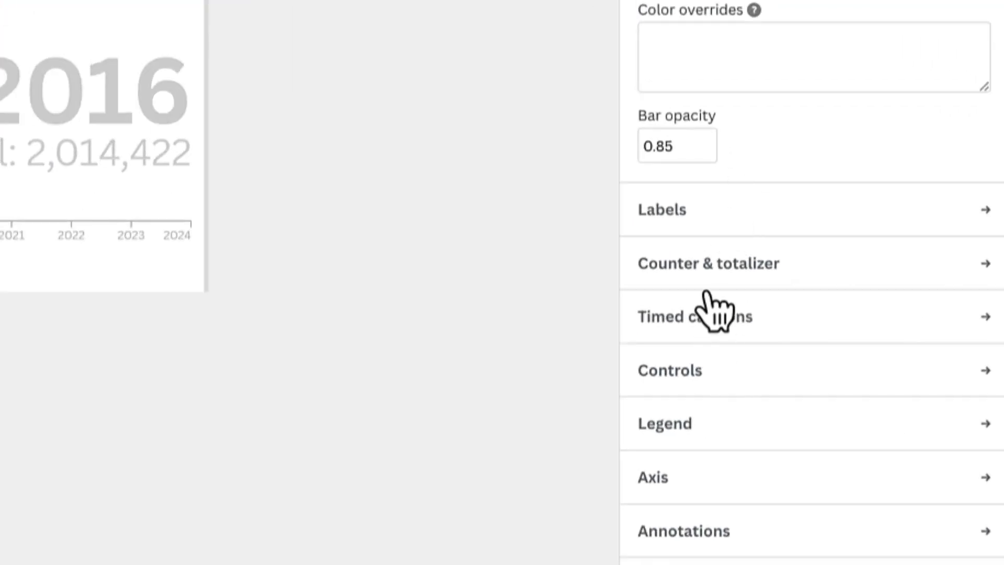
# - Look over the label settings and change the current time counter's color to a muted red
pyautogui.click(698, 214)
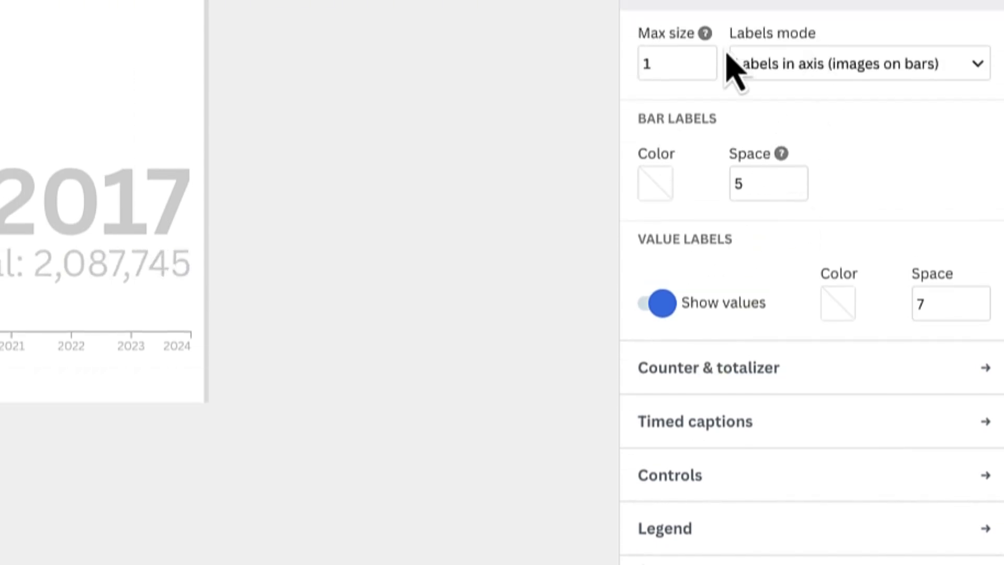
pyautogui.click(705, 278)
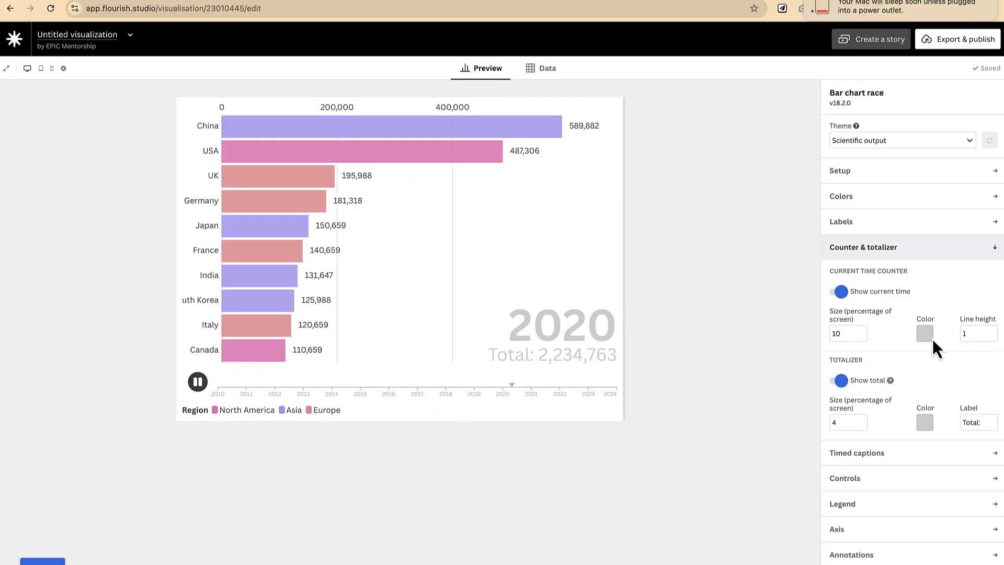
pyautogui.click(839, 222)
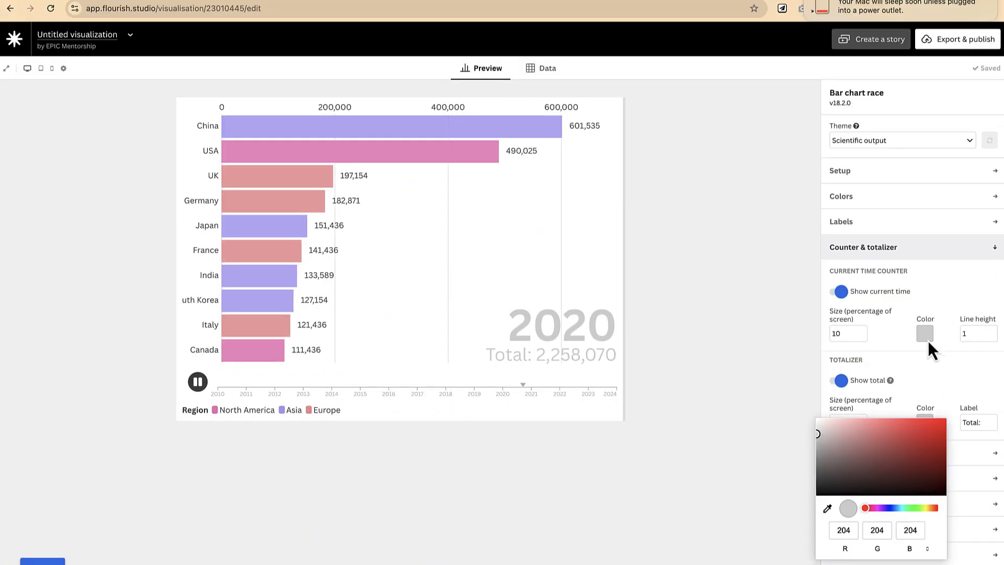
pyautogui.click(896, 435)
pyautogui.click(749, 354)
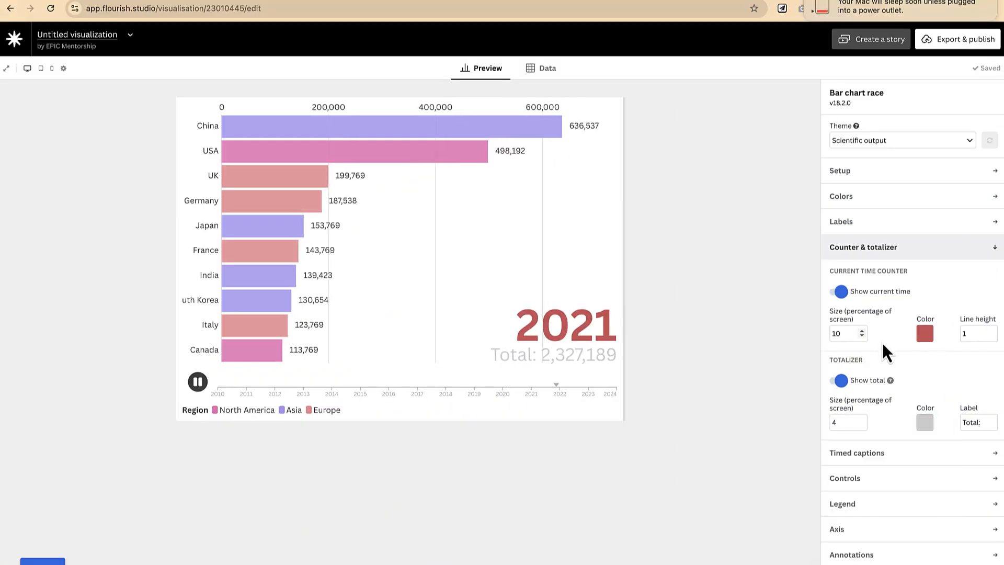
# - Change the color of the totalizer text to a dark navy blue
pyautogui.click(924, 422)
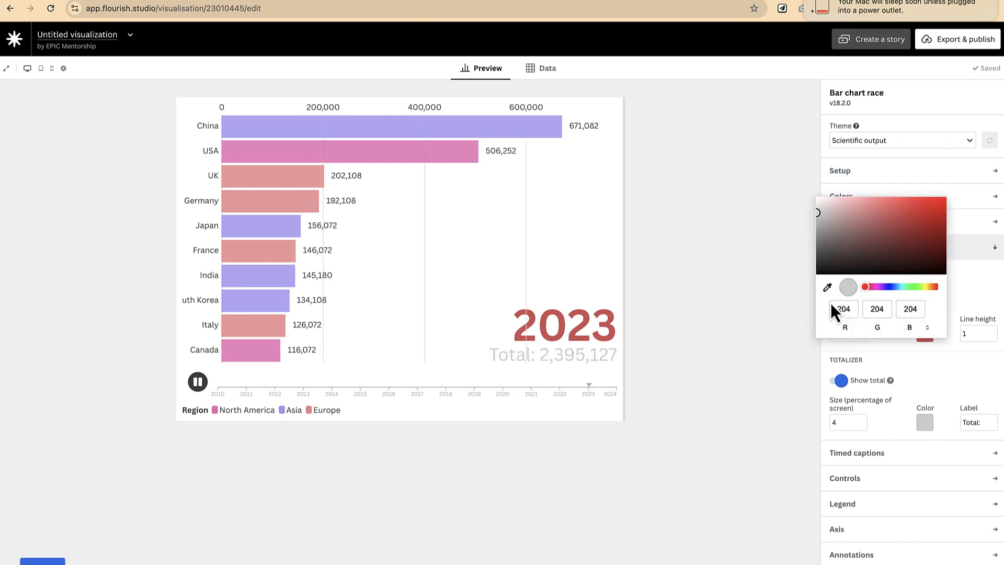
pyautogui.click(889, 287)
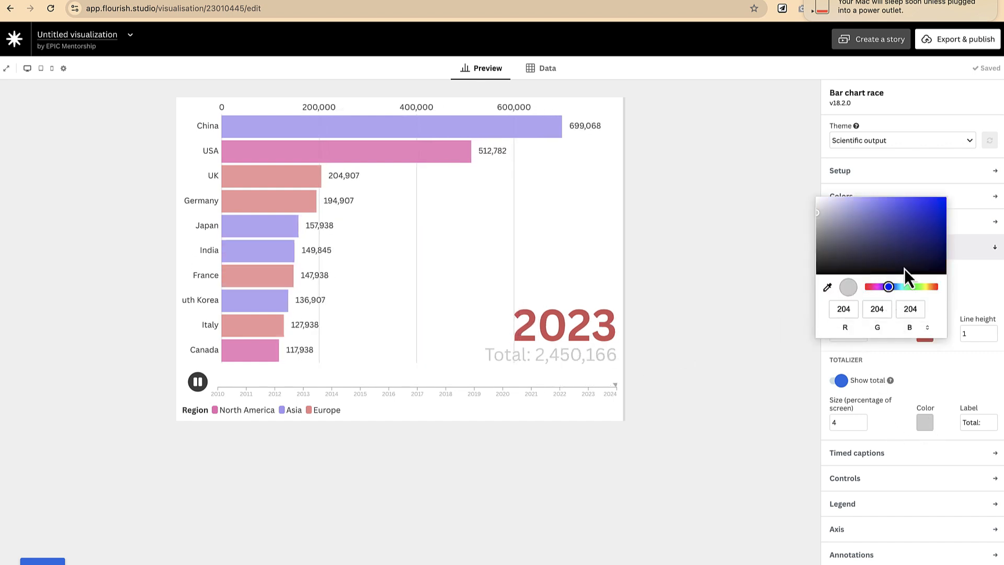
pyautogui.click(911, 252)
pyautogui.click(732, 256)
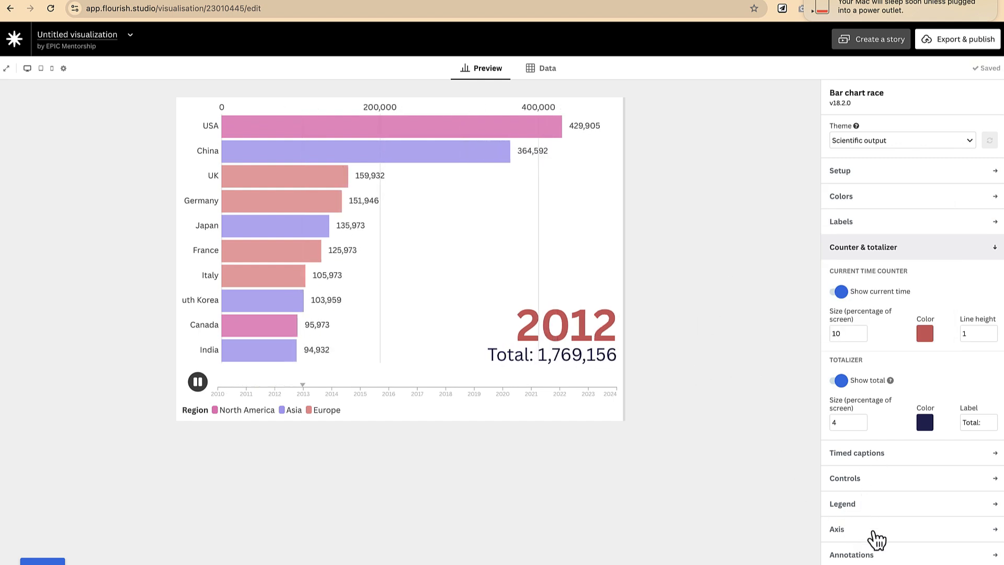
# - Add the header title "Scientific output" to the bar chart race
pyautogui.scroll(-5, 877, 540)
pyautogui.click(866, 491)
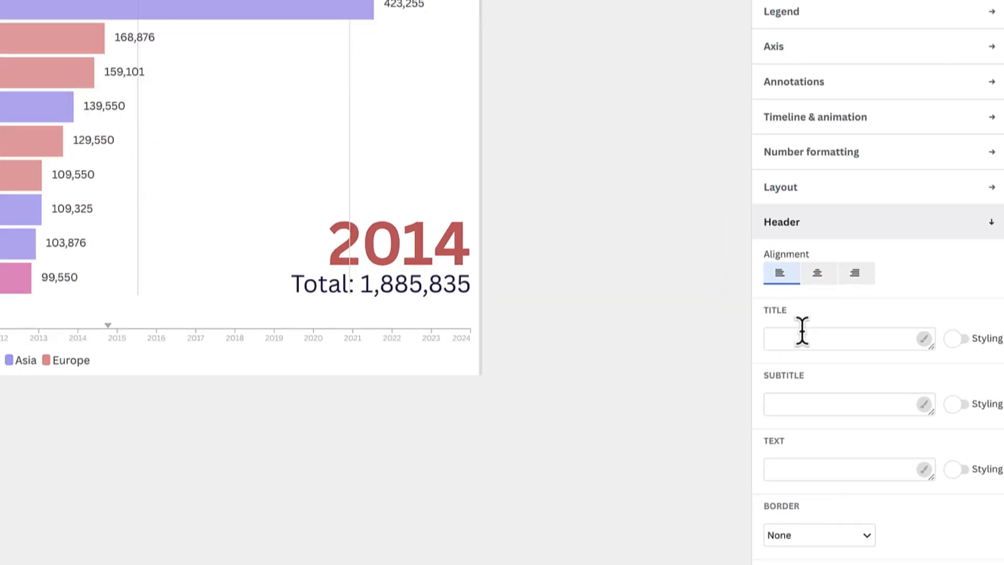
pyautogui.click(859, 393)
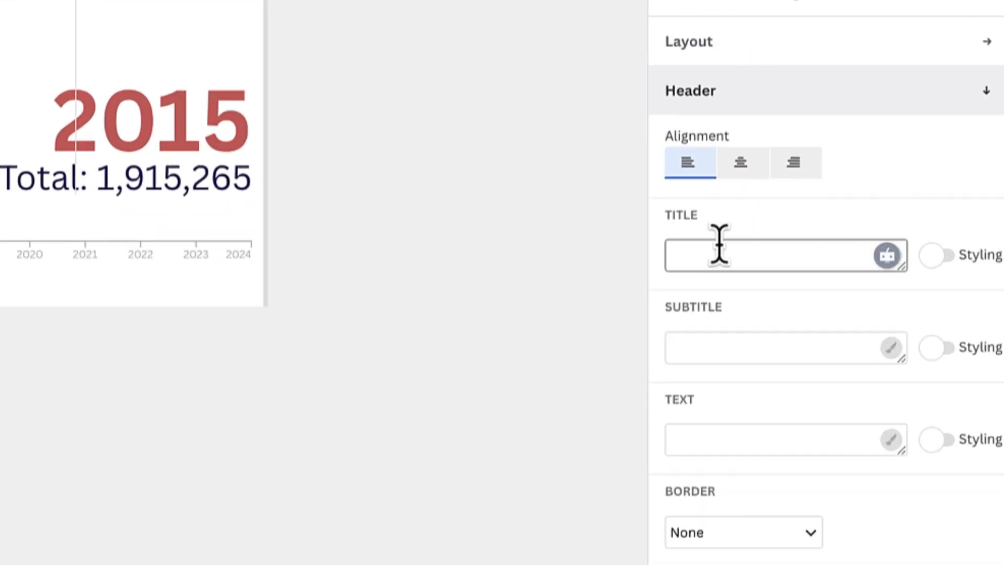
pyautogui.write('Scie')
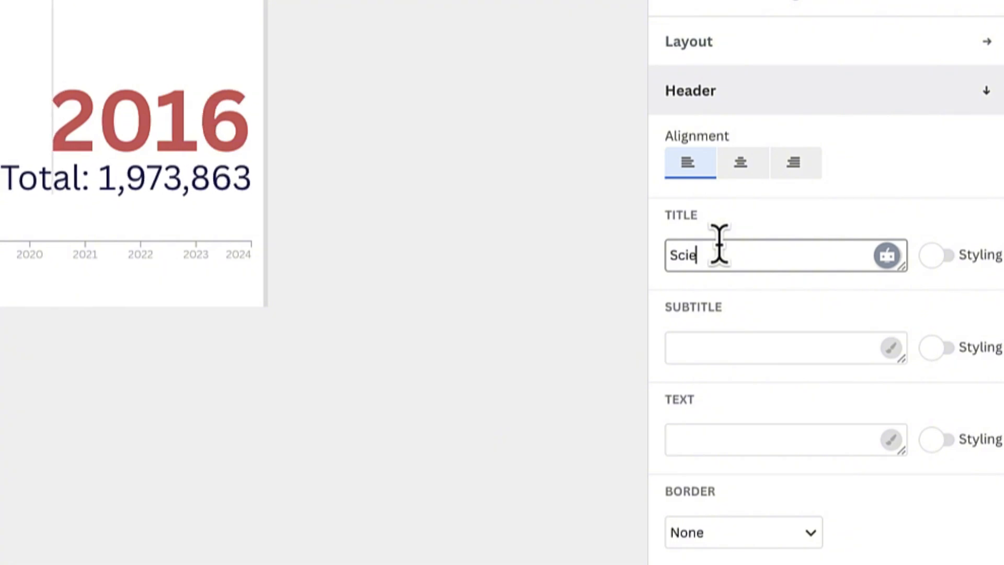
pyautogui.write('ntific out')
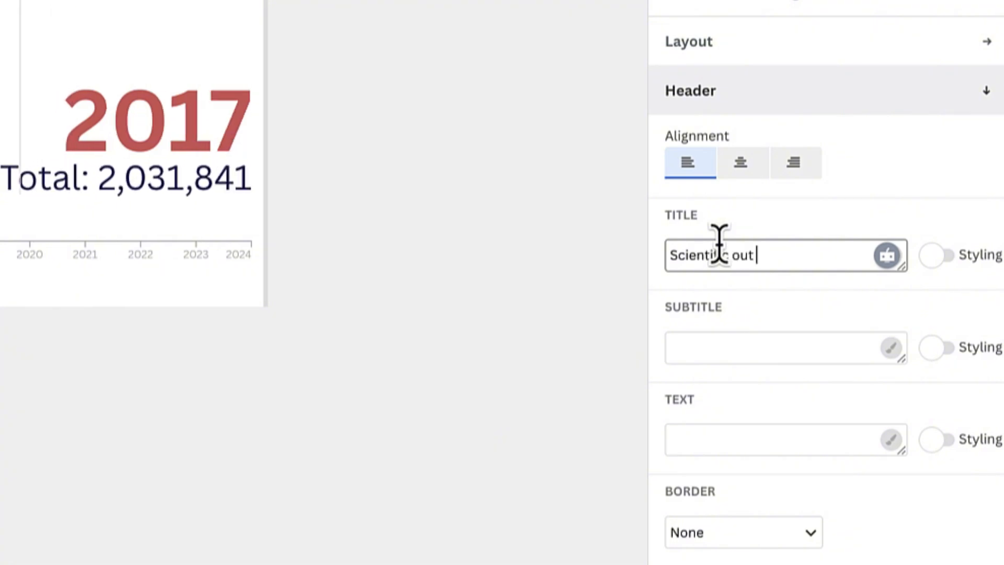
pyautogui.write('put')
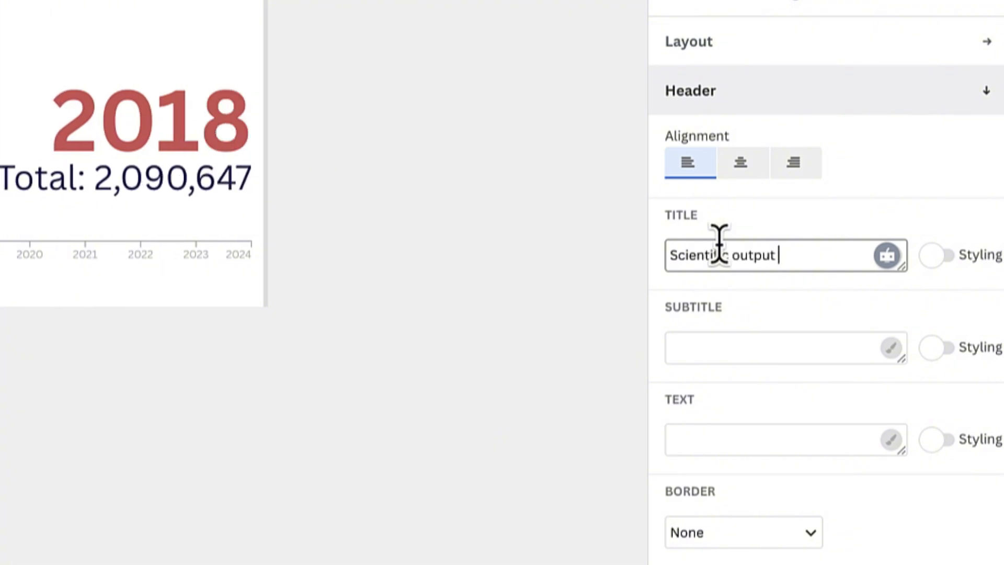
pyautogui.click(343, 360)
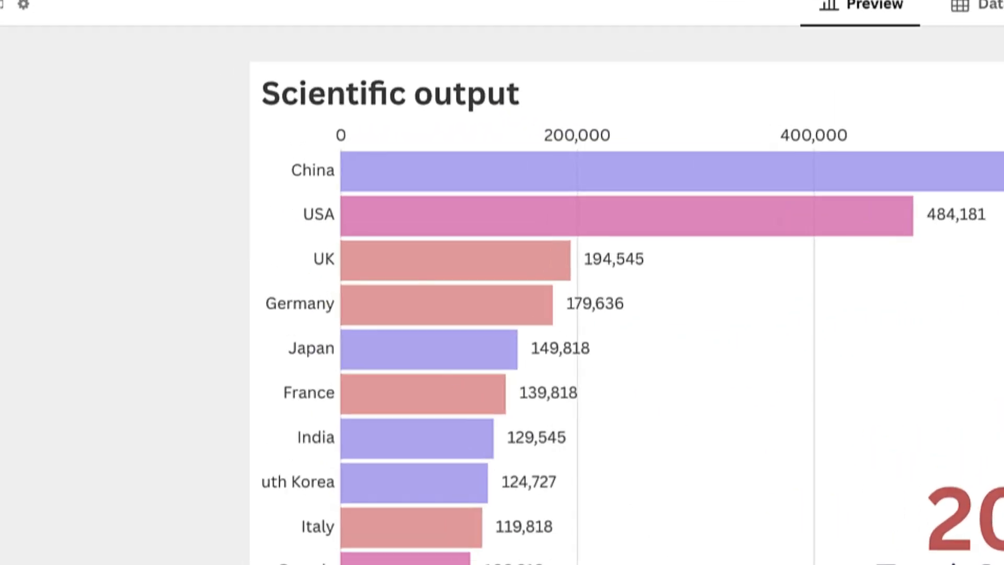
# - Add the header subtitle "Top 10 countries" to the chart
pyautogui.click(851, 446)
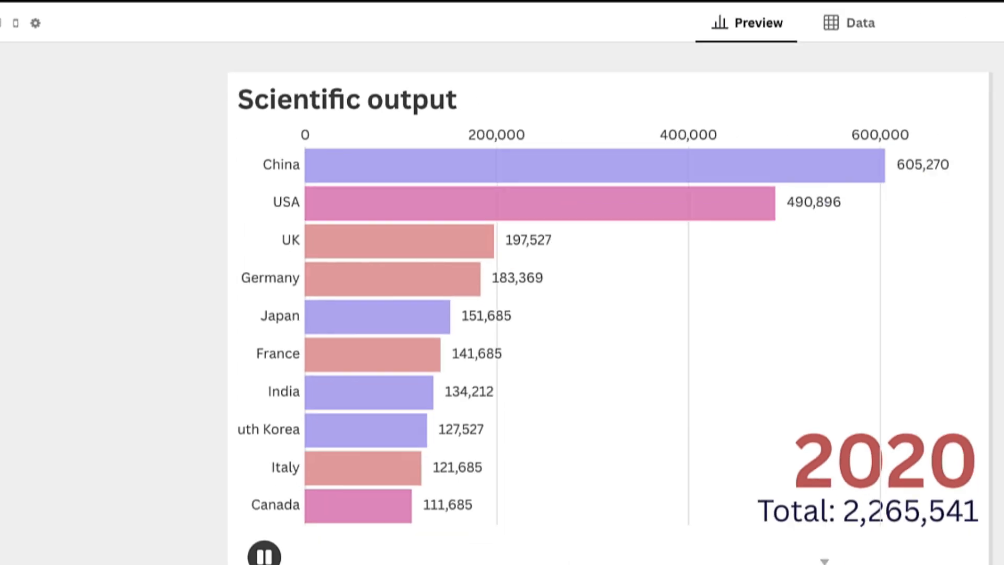
pyautogui.write('Top 10 countries')
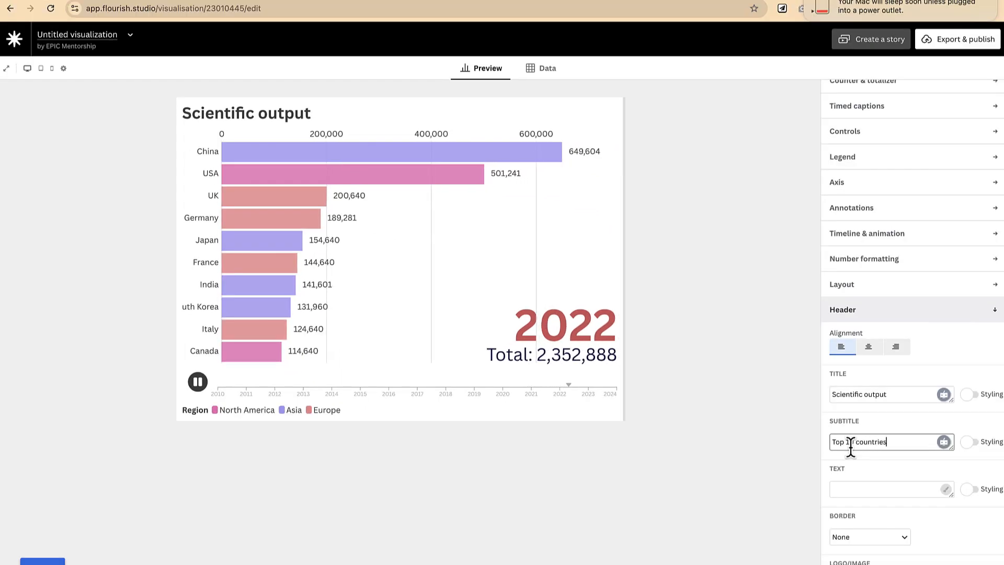
pyautogui.click(717, 506)
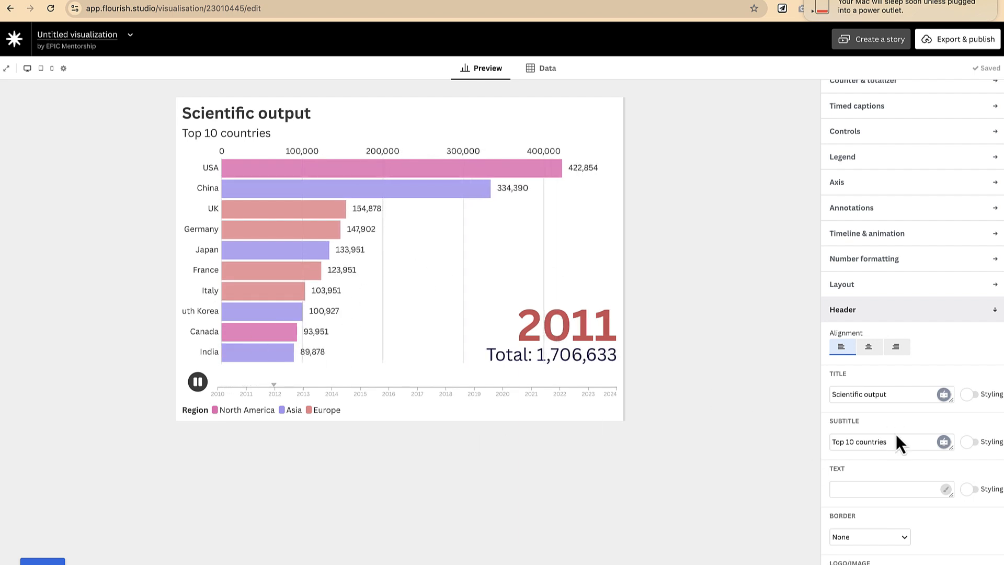
pyautogui.scroll(-2, 897, 444)
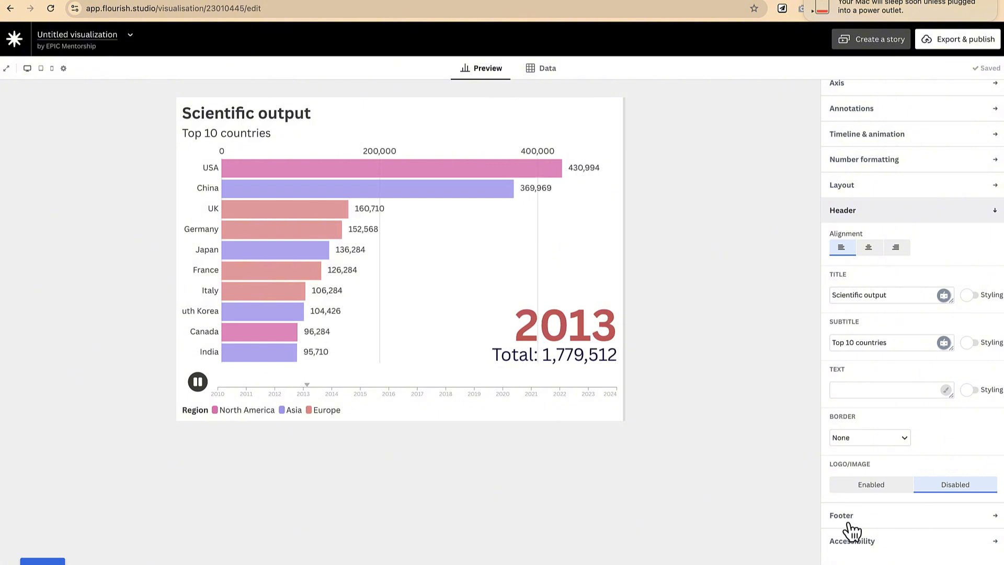
pyautogui.scroll(5, 885, 229)
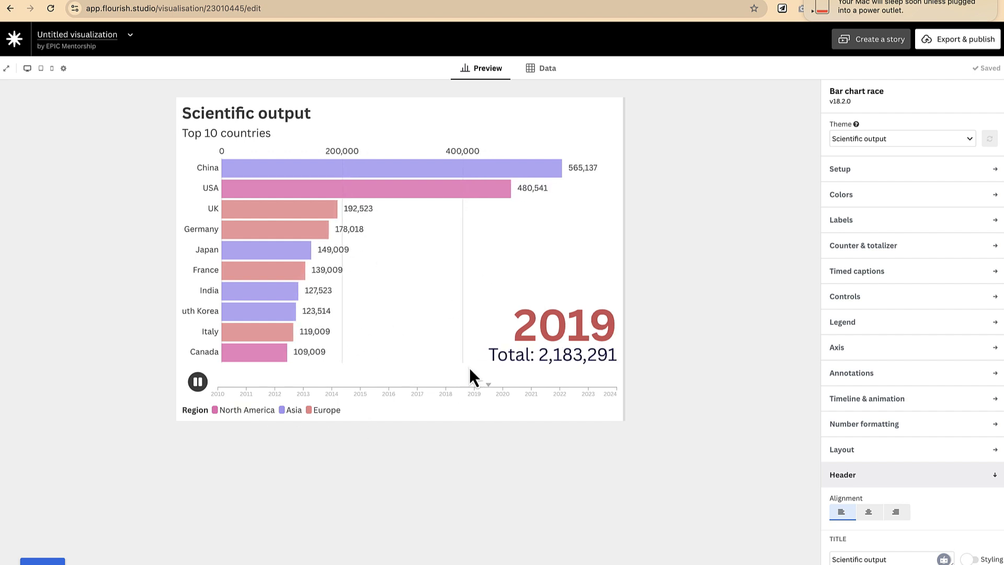
# - Look over the country flag codes in the Shortcodes Google Sheet, including Brazil's lowercase shortcode, and return to the Flourish chart
pyautogui.click(807, 0)
pyautogui.click(790, 1)
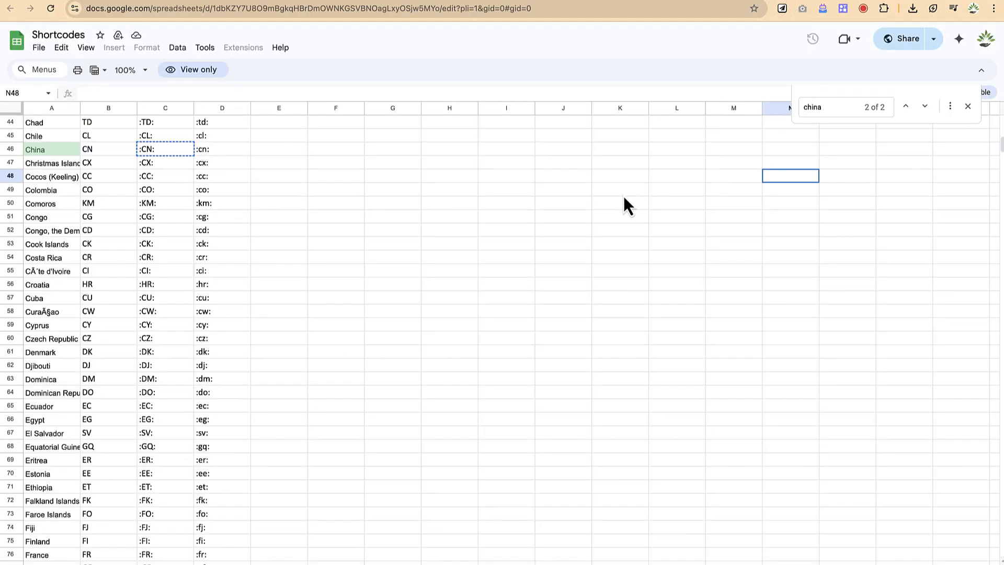
pyautogui.scroll(-2, 114, 179)
pyautogui.scroll(6, 114, 179)
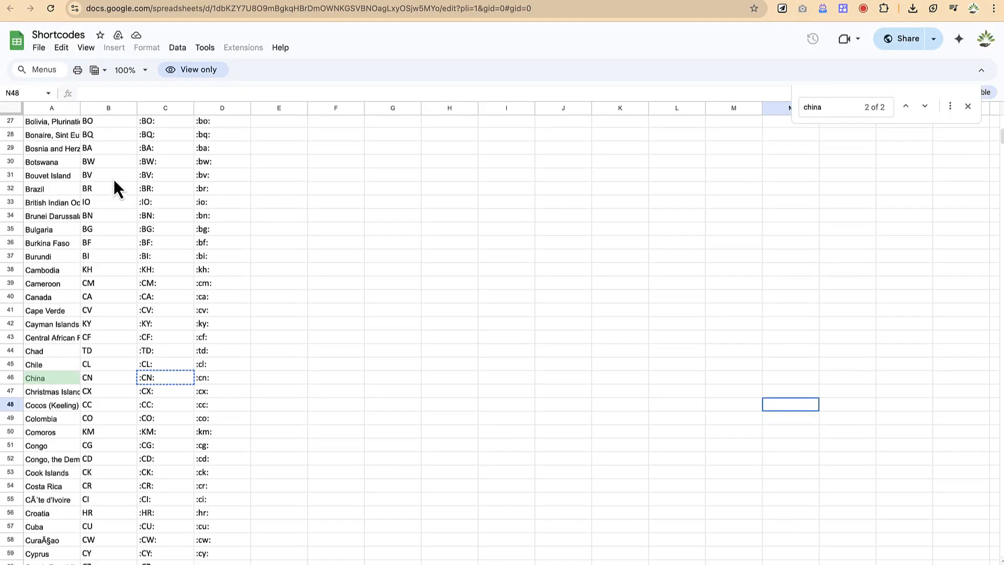
pyautogui.click(224, 208)
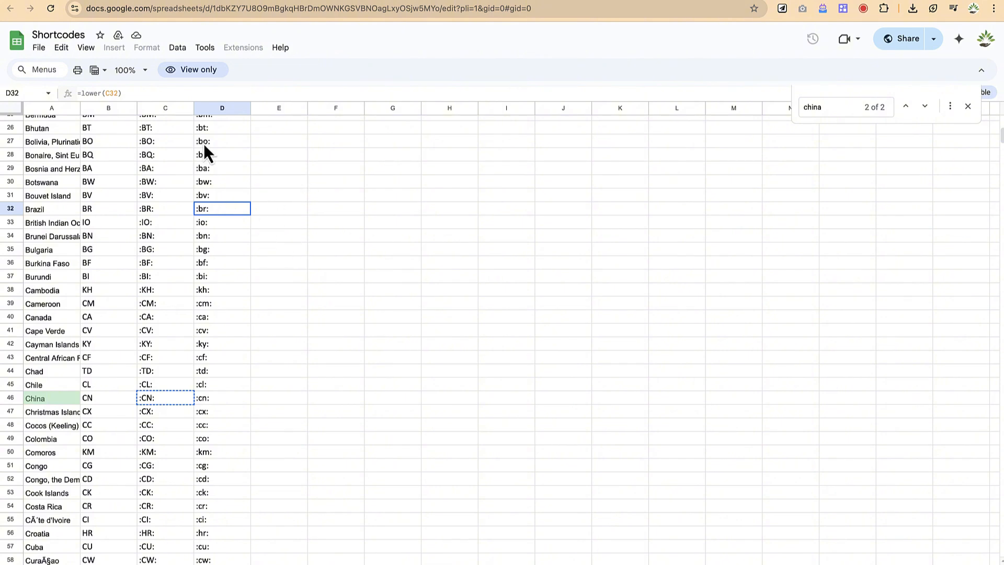
pyautogui.scroll(5, 181, 259)
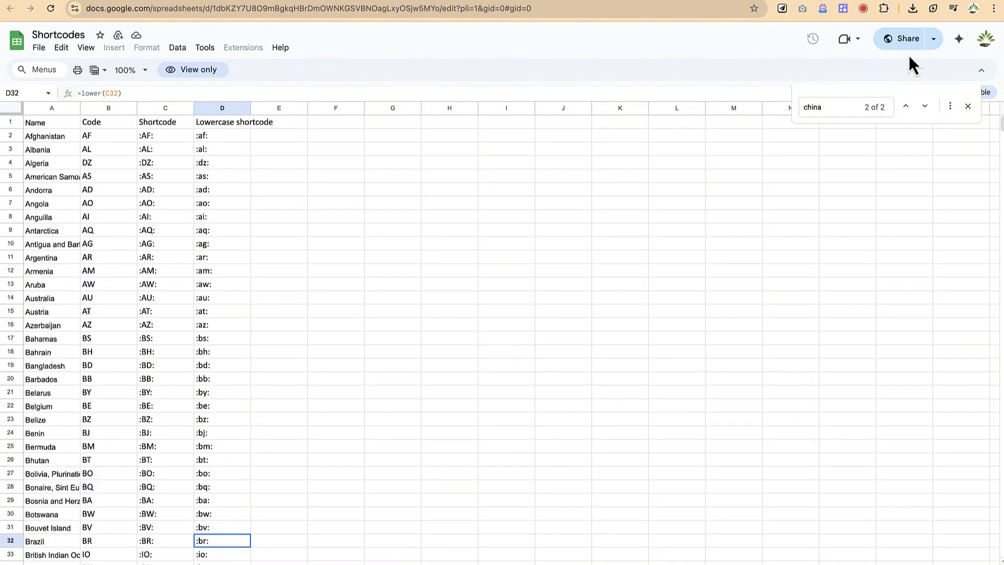
pyautogui.click(915, 4)
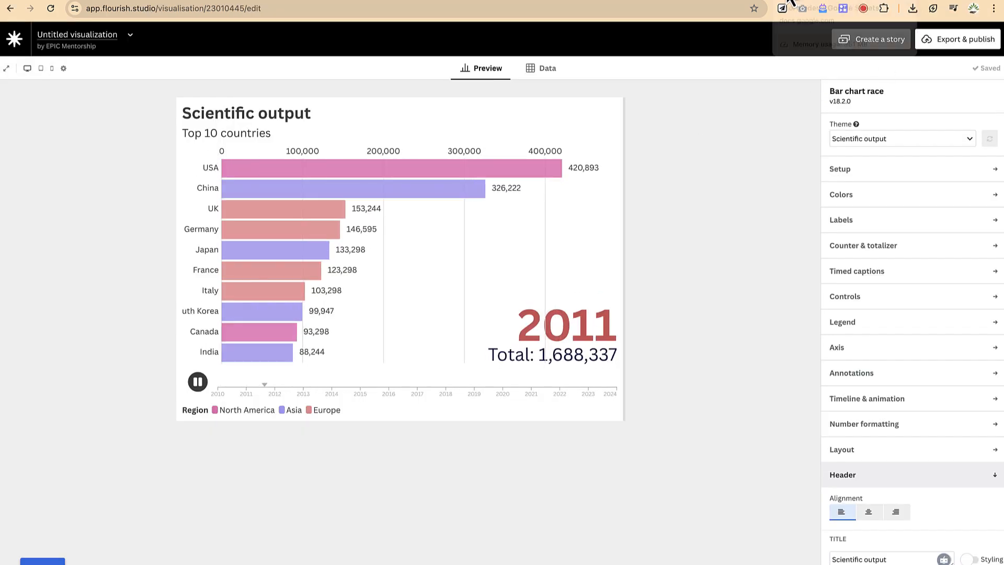
# - In the Shortcodes Google Sheet, search for "united s" and copy the uppercase shortcode of the United States
pyautogui.click(805, 4)
pyautogui.click(590, 270)
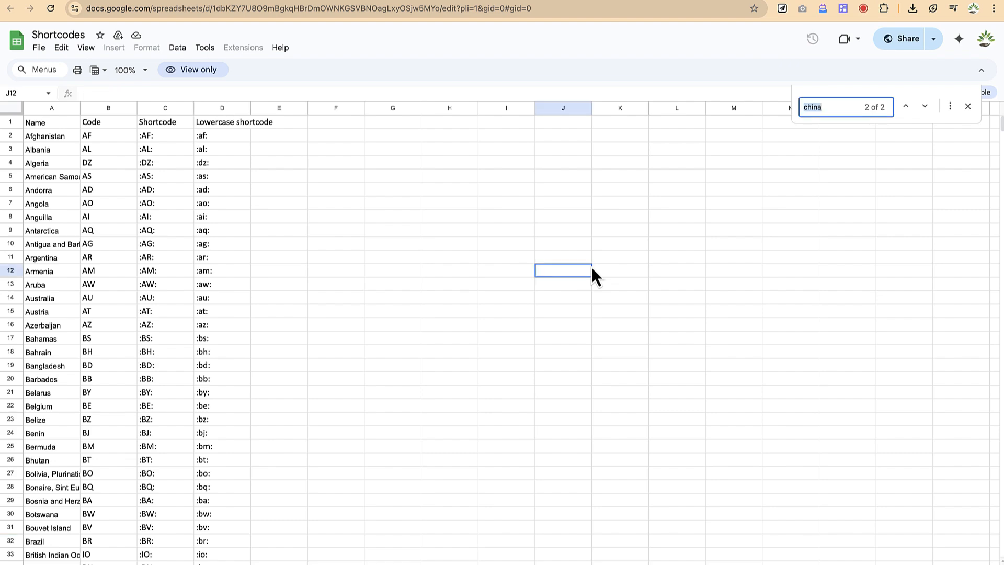
pyautogui.write('united s')
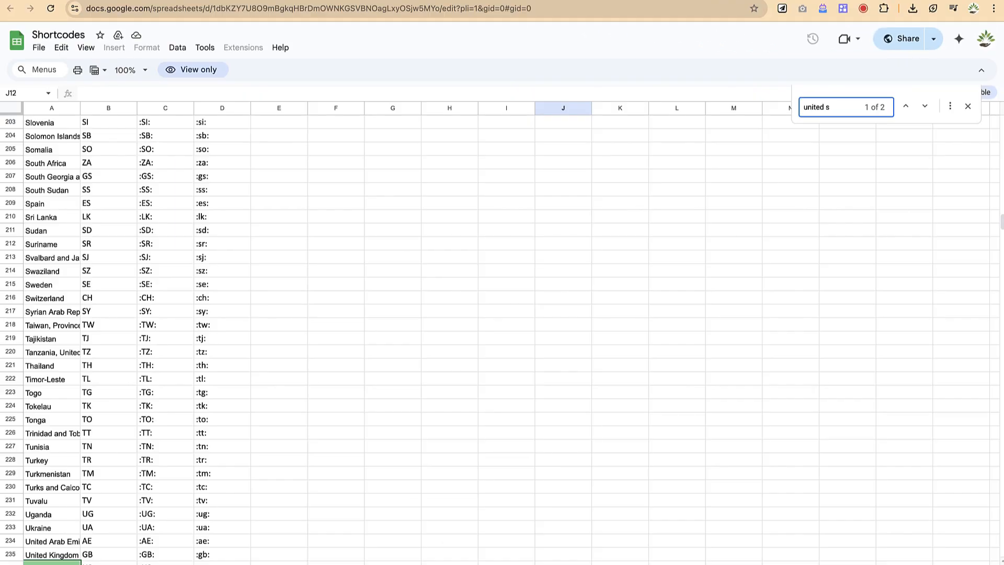
pyautogui.rightClick(146, 562)
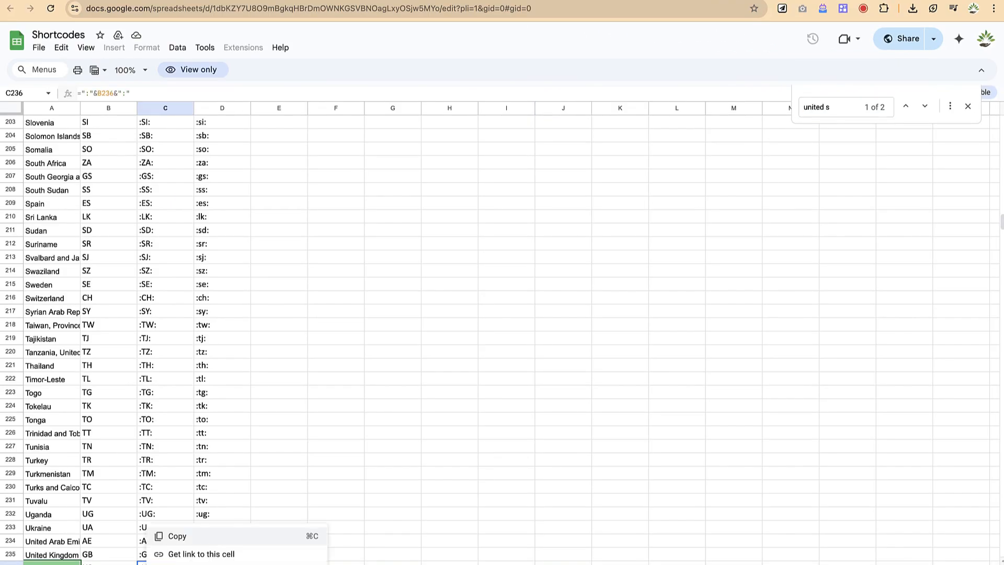
pyautogui.click(167, 536)
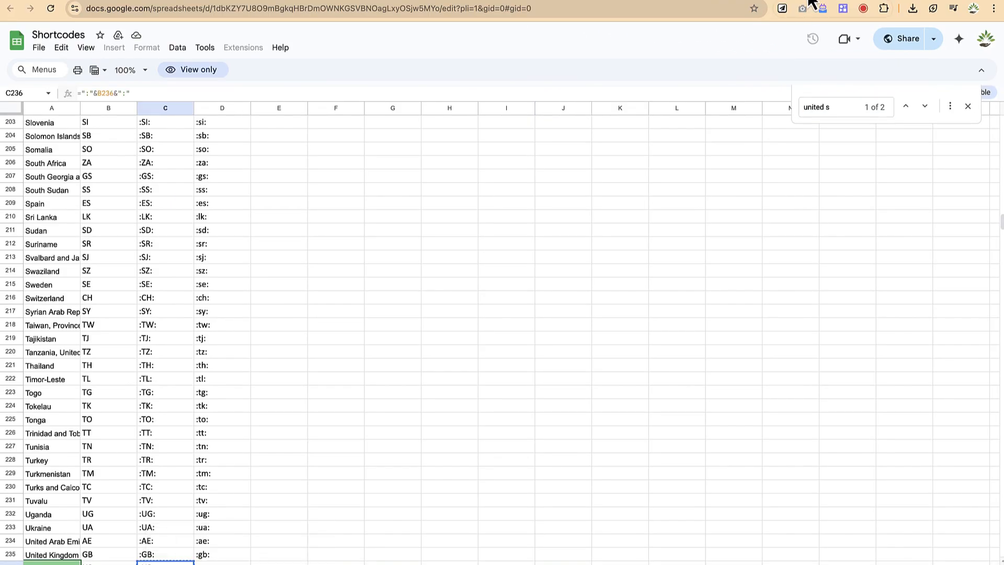
# - Return to Flourish and insert an empty column after the 2024 column in the chart's data table
pyautogui.click(924, 0)
pyautogui.click(545, 73)
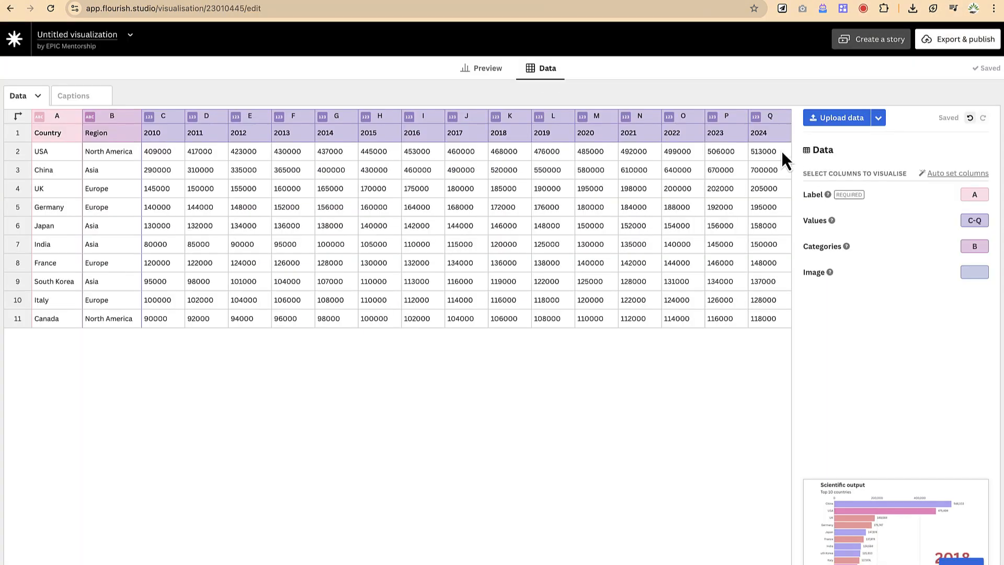
pyautogui.click(776, 116)
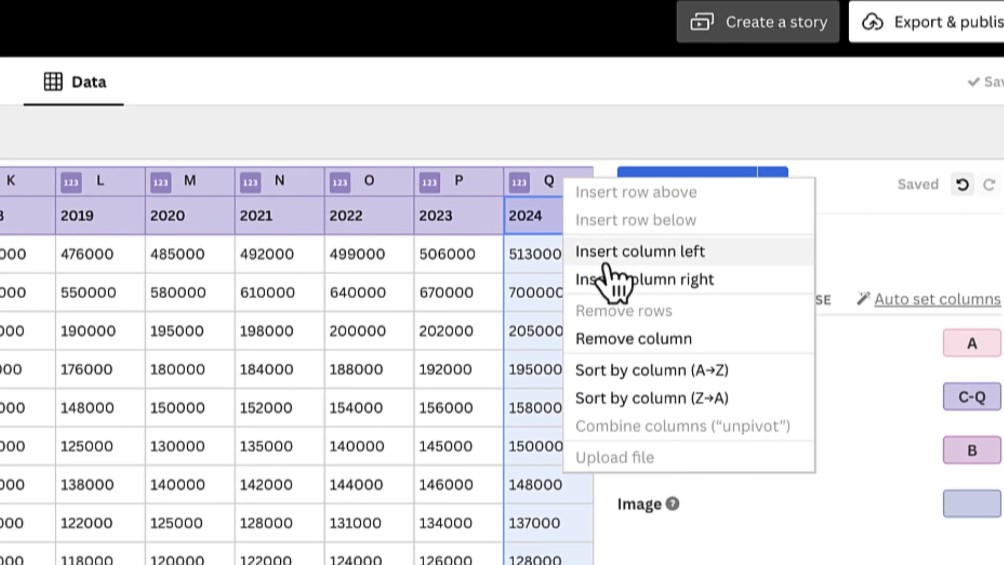
pyautogui.click(611, 279)
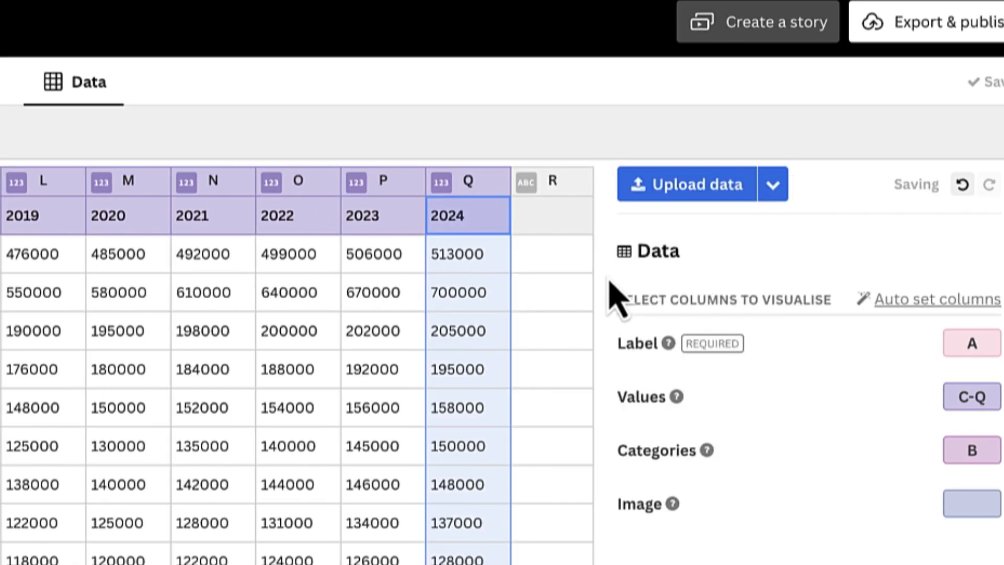
# - Assign column R as the Image column and paste the copied flag shortcode into the USA row
pyautogui.click(555, 219)
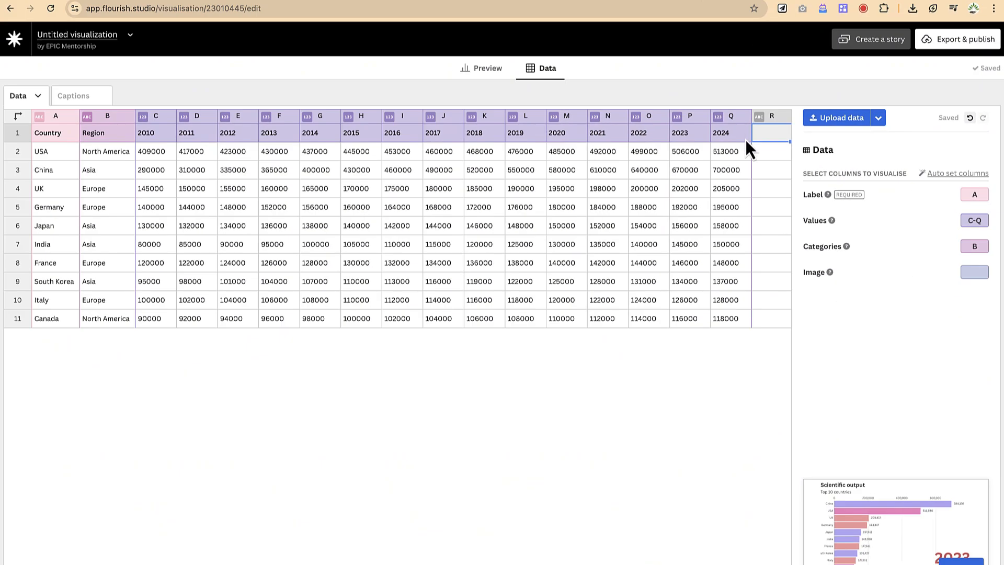
pyautogui.click(974, 271)
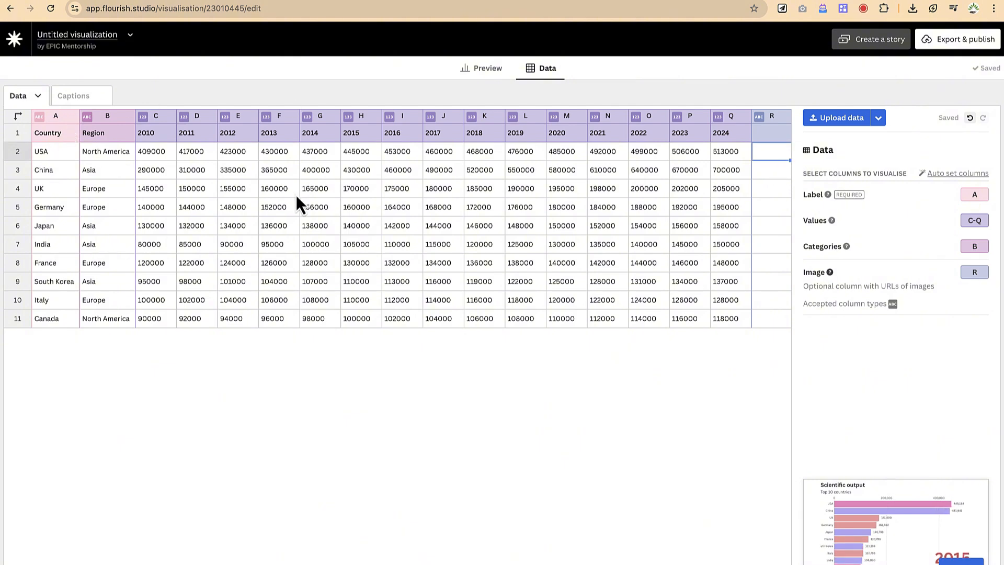
pyautogui.hotkey('ctrl', 'v')
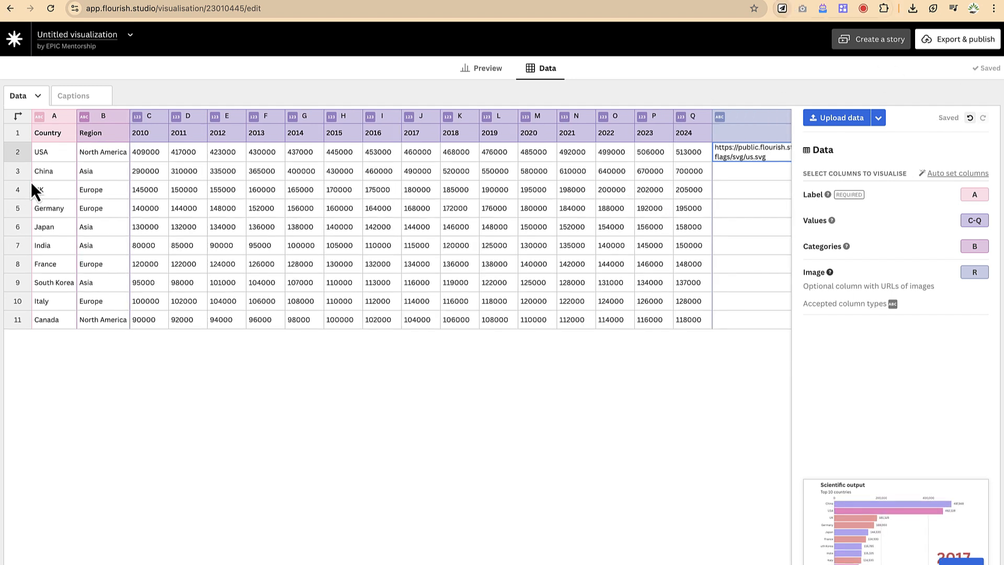
# - In the Shortcodes Google Sheet, search for "china" and copy China's uppercase shortcode :CN:
pyautogui.click(789, 3)
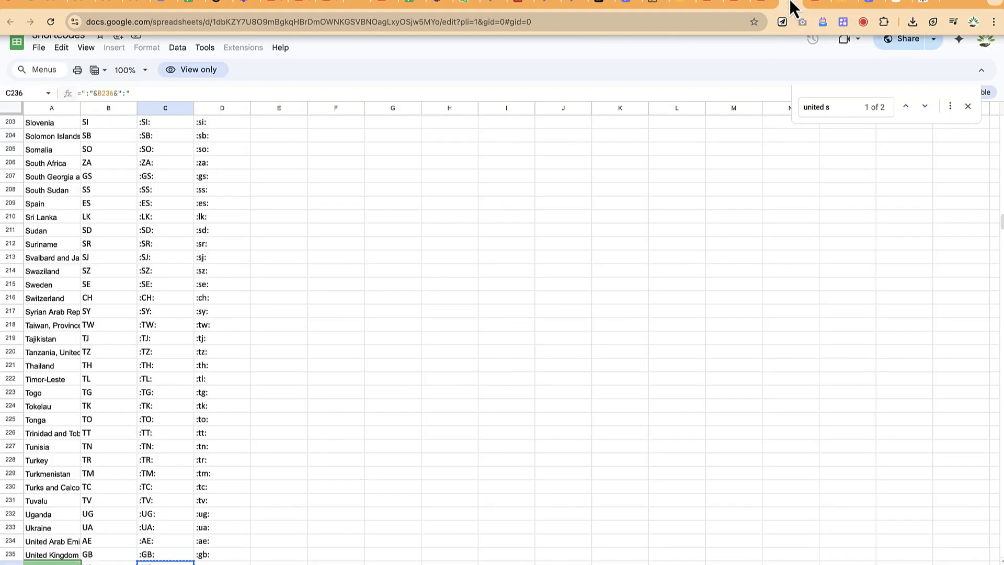
pyautogui.click(537, 229)
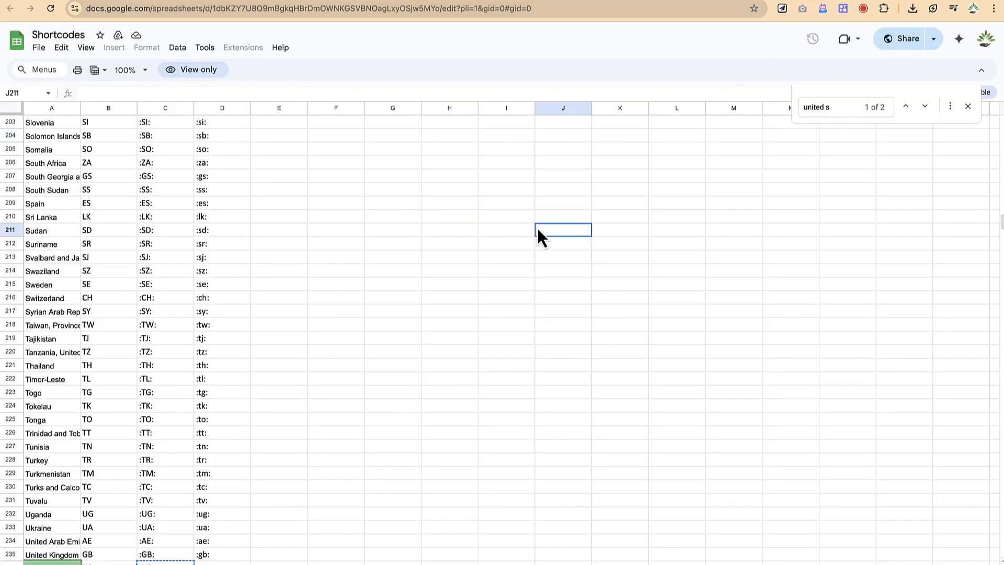
pyautogui.hotkey('ctrl', 'f')
pyautogui.write('china')
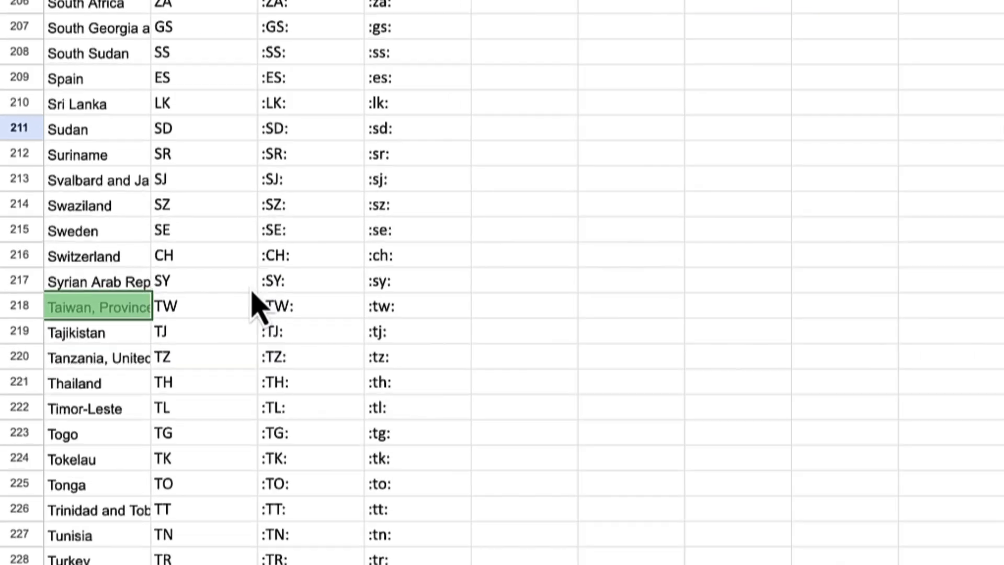
pyautogui.press('Return')
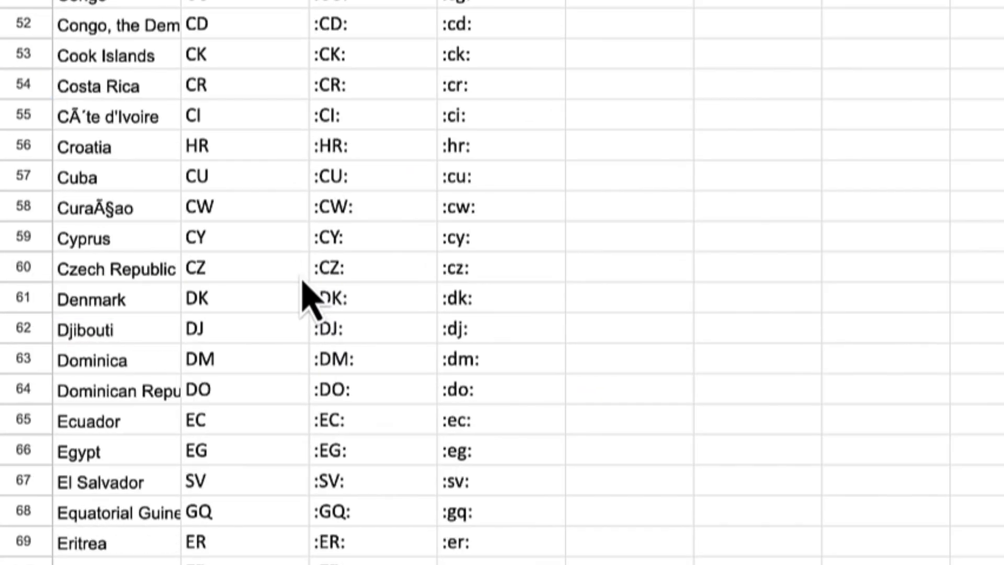
pyautogui.click(337, 197)
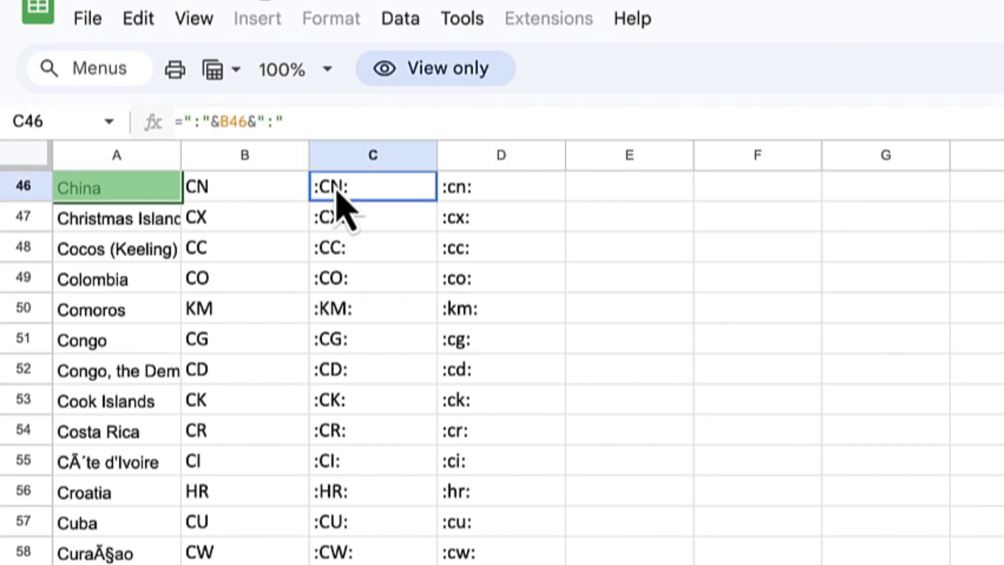
pyautogui.rightClick(337, 196)
pyautogui.click(367, 224)
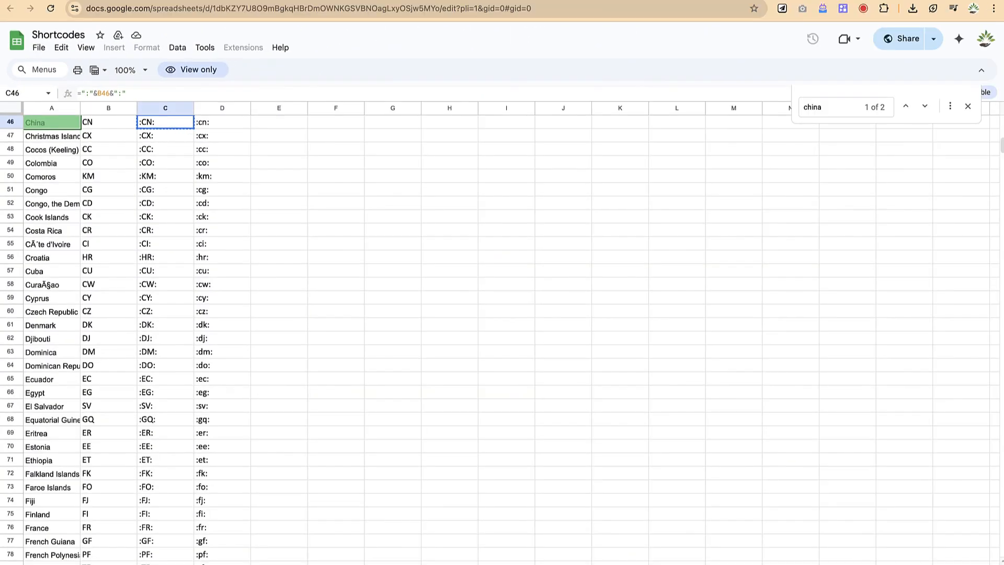
# - Back in the Flourish data table, paste the copied flag shortcode into column R of the China row and select the UK cell below
pyautogui.click(920, 0)
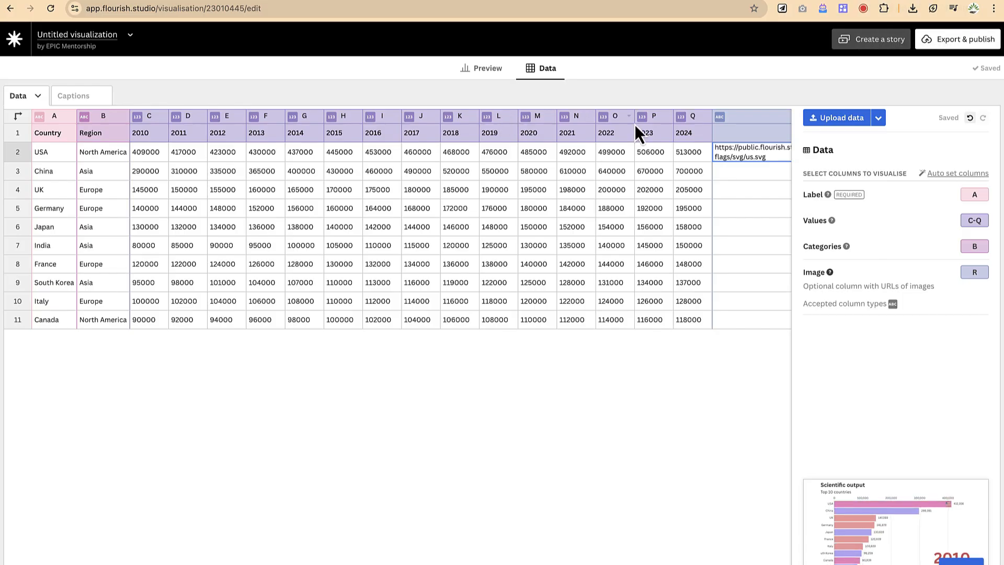
pyautogui.click(721, 171)
pyautogui.hotkey('ctrl', 'v')
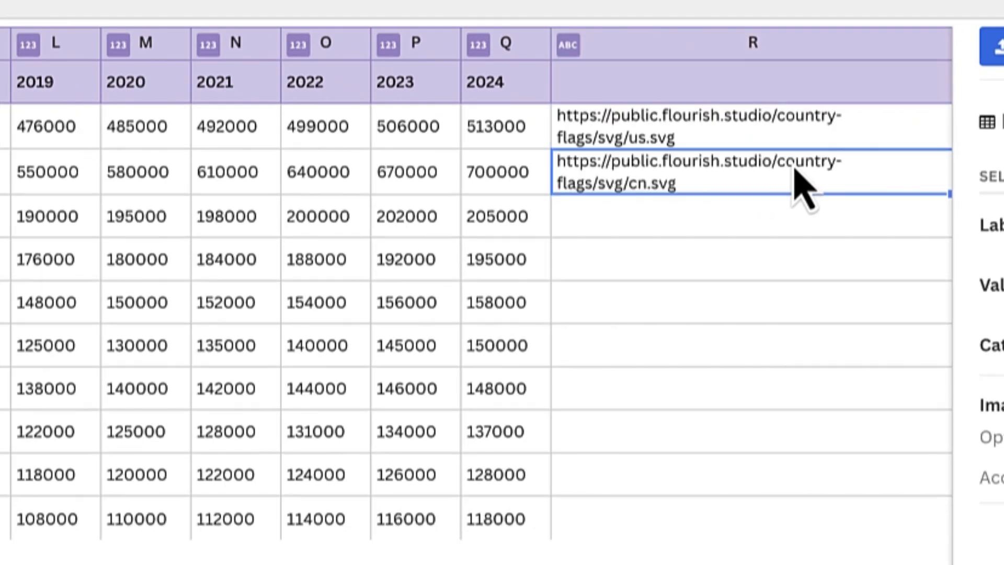
pyautogui.click(675, 235)
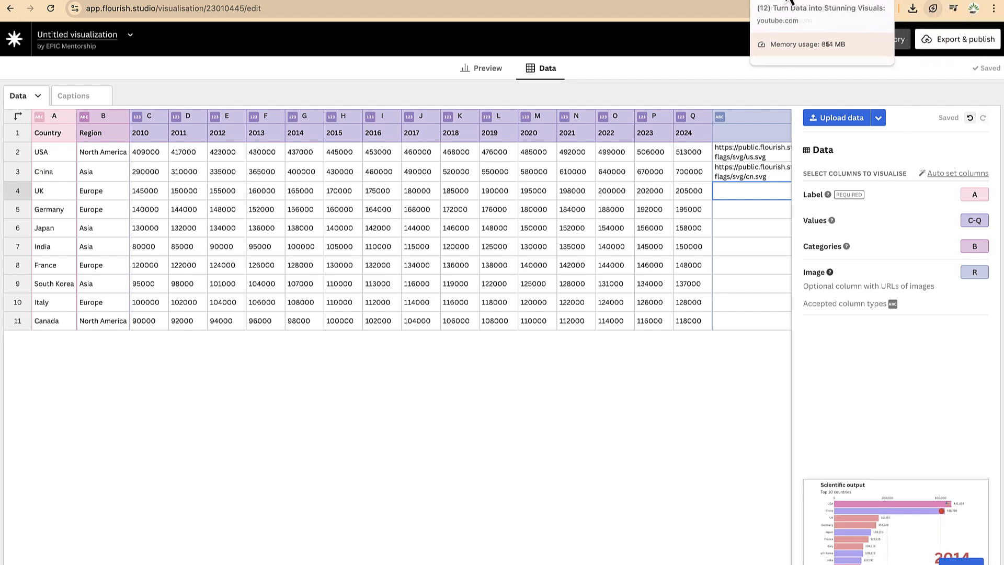
# - In the Shortcodes Google Sheet, search for "united k" and copy the United Kingdom's uppercase shortcode from column C
pyautogui.click(789, 1)
pyautogui.click(572, 141)
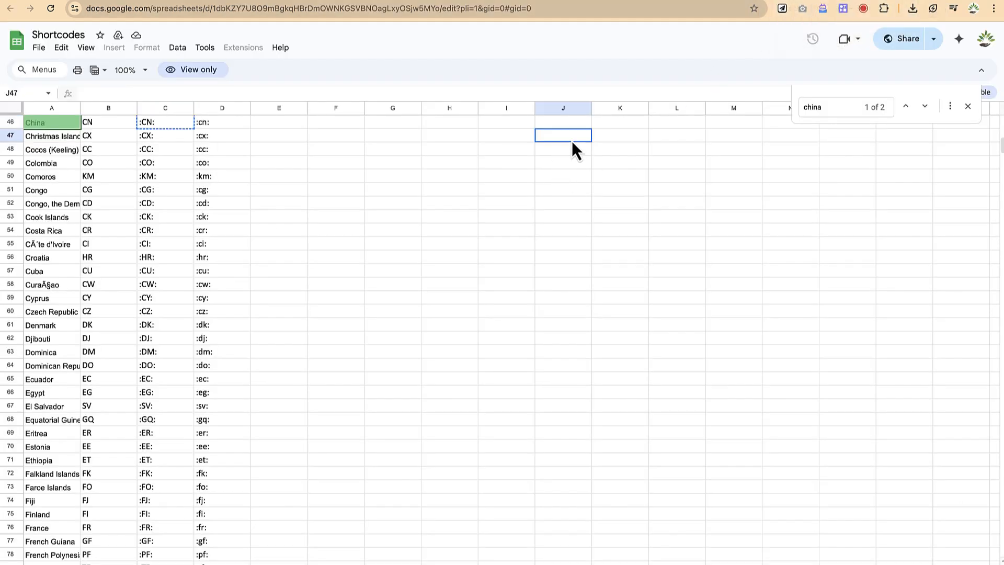
pyautogui.hotkey('ctrl', 'f')
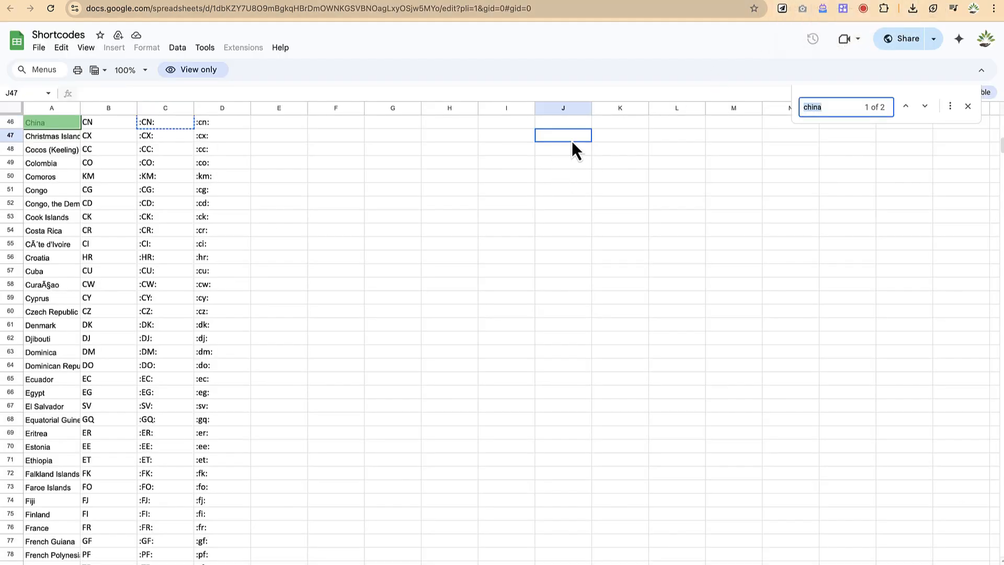
pyautogui.write('uk')
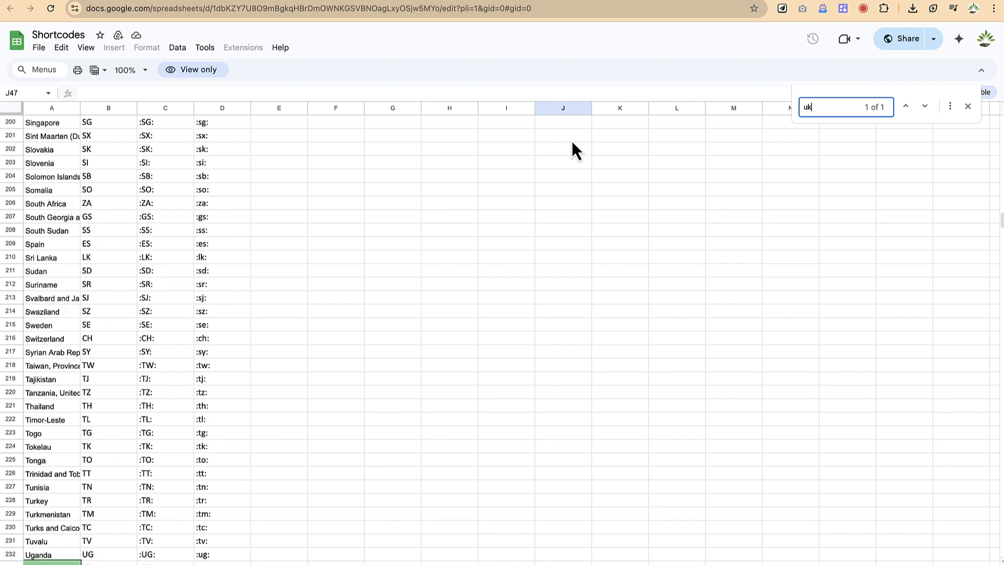
pyautogui.press('BackSpace')
pyautogui.write('ted')
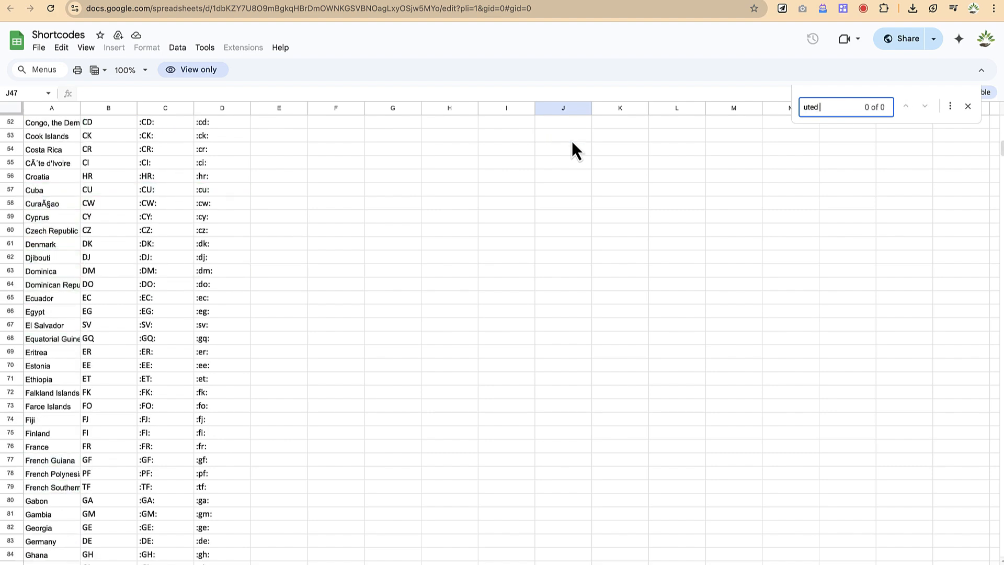
pyautogui.press('BackSpace')
pyautogui.write('nited k')
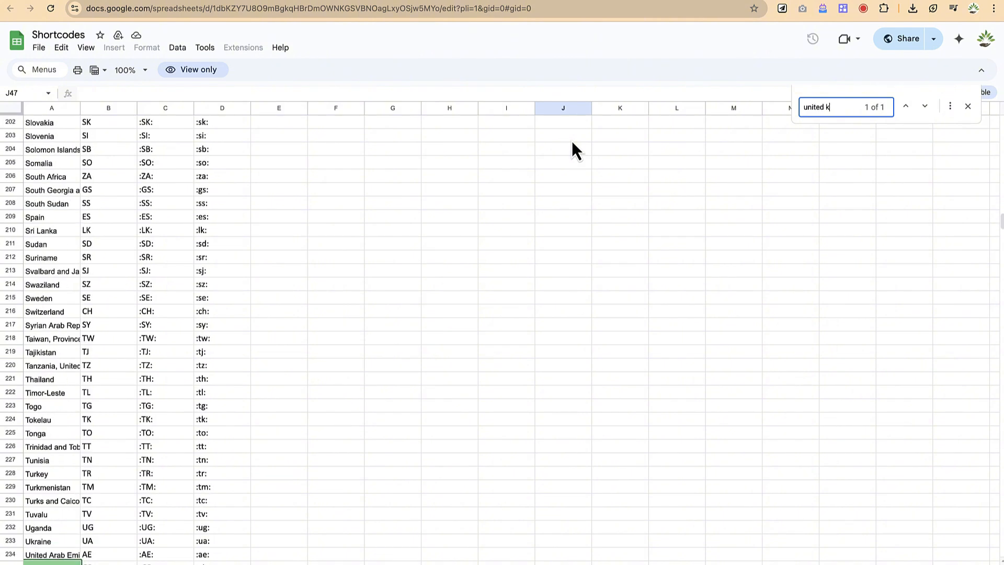
pyautogui.click(152, 562)
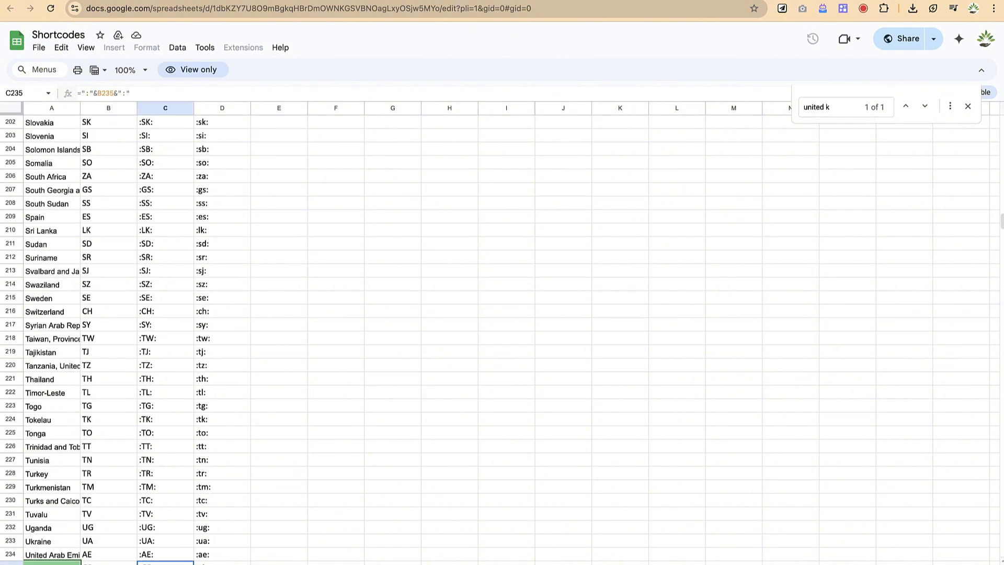
pyautogui.rightClick(151, 562)
pyautogui.click(173, 535)
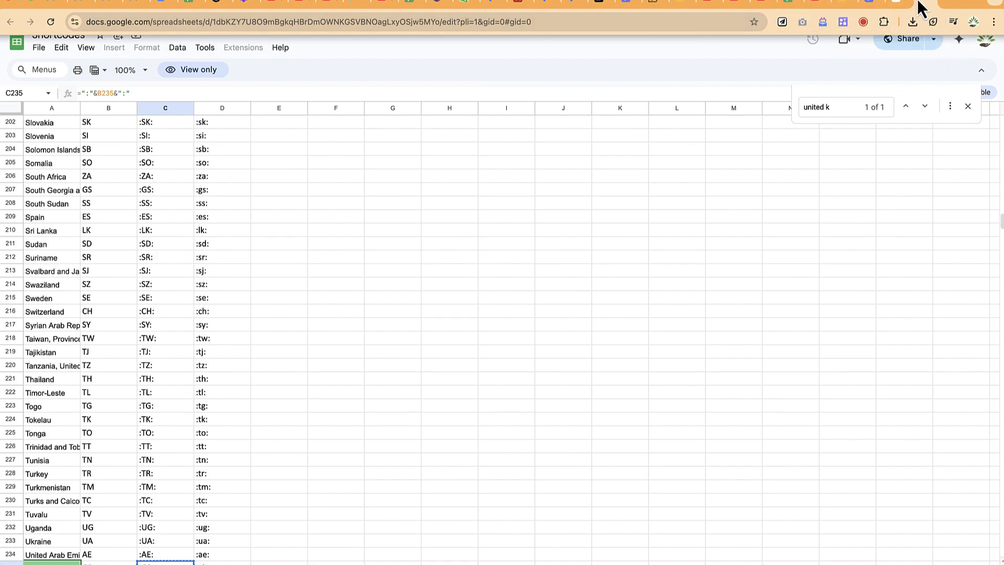
# - Return to Flourish, paste the copied flag shortcode into column R of the UK row, and preview the chart
pyautogui.click(897, 2)
pyautogui.click(729, 193)
pyautogui.write('https://public.flourish.studio/country-flags/svg/gb.svg')
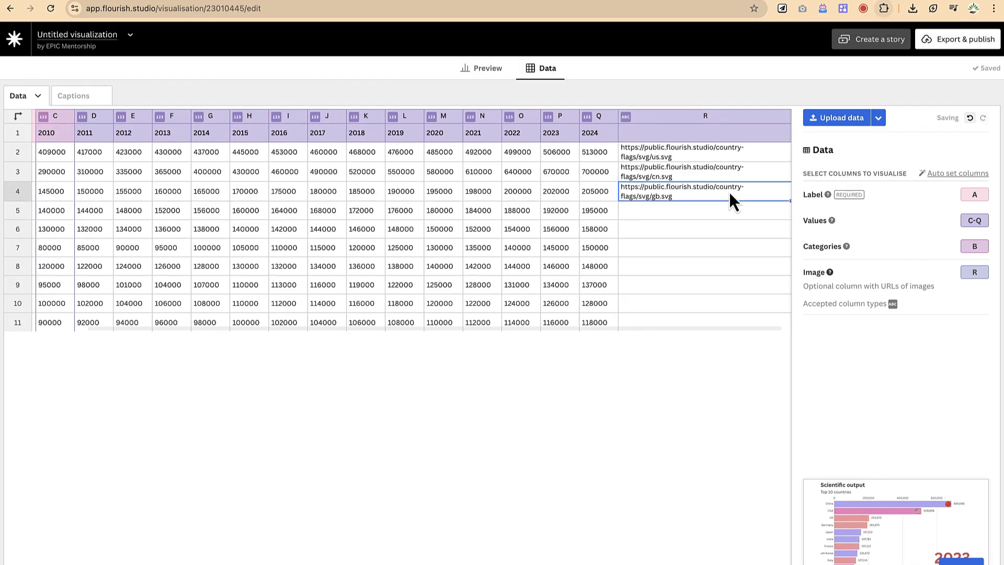
pyautogui.click(698, 306)
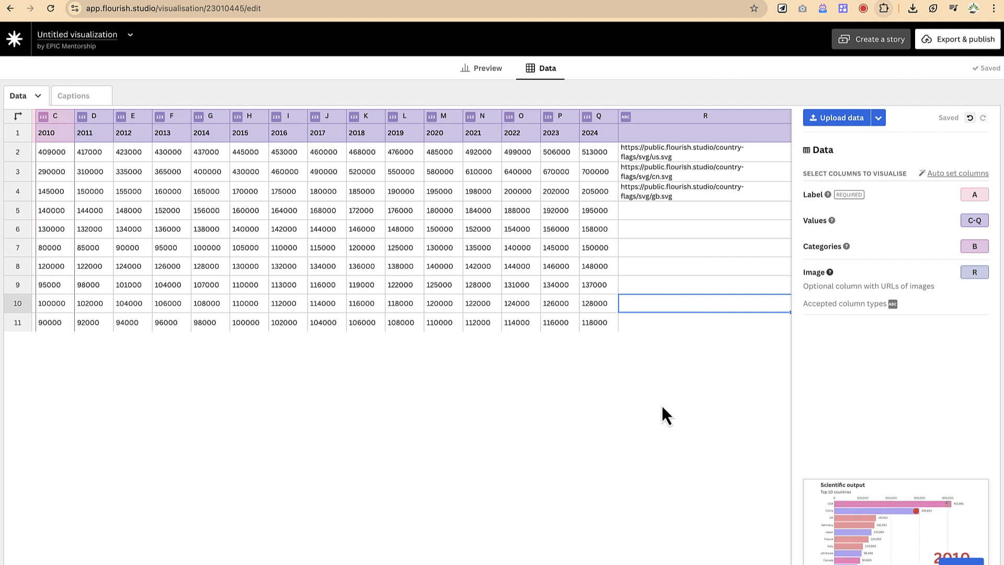
pyautogui.click(488, 68)
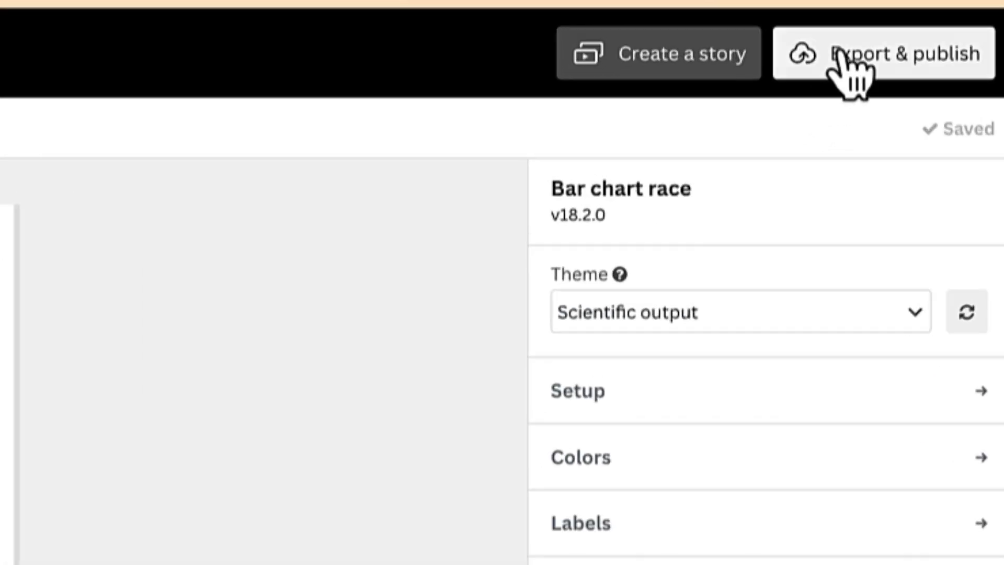
# - Download a snapshot image of the chart in PNG format at 794 × 575
pyautogui.click(837, 52)
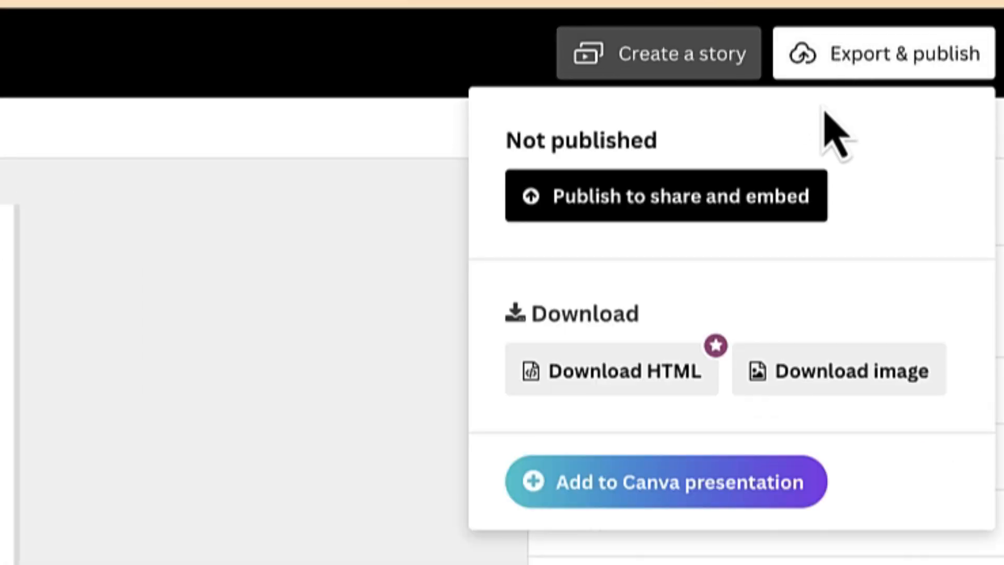
pyautogui.click(815, 382)
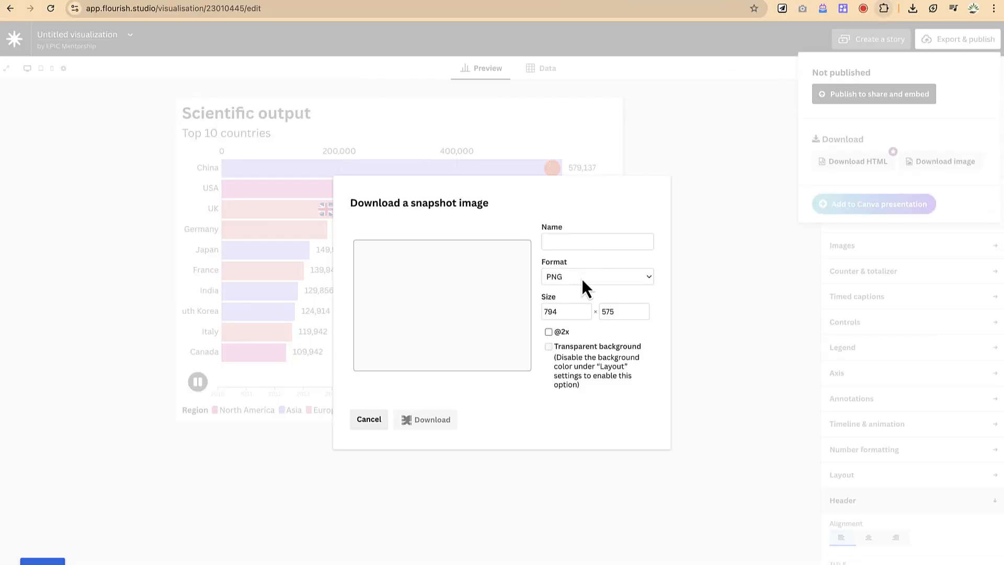
pyautogui.click(593, 278)
pyautogui.click(597, 277)
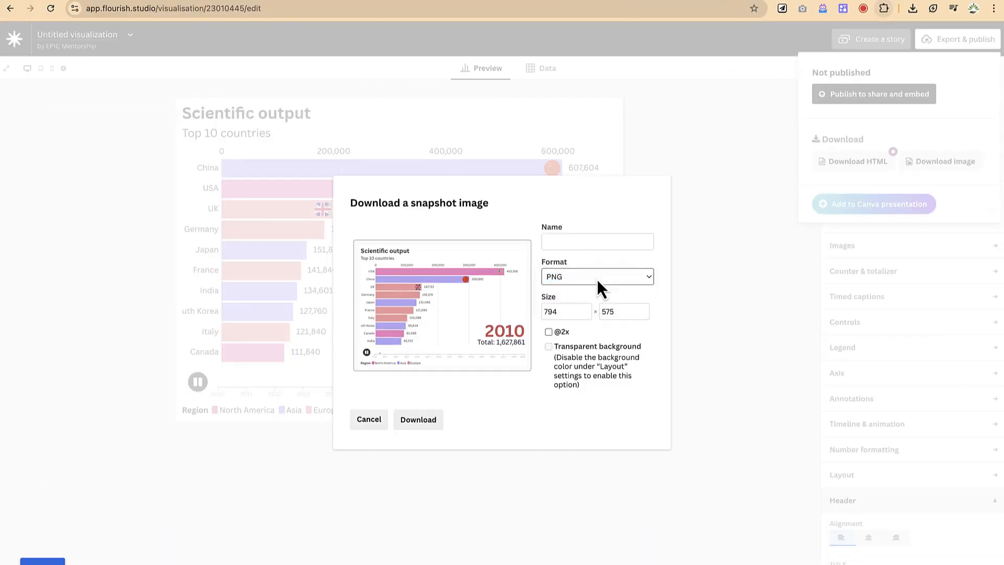
pyautogui.click(407, 424)
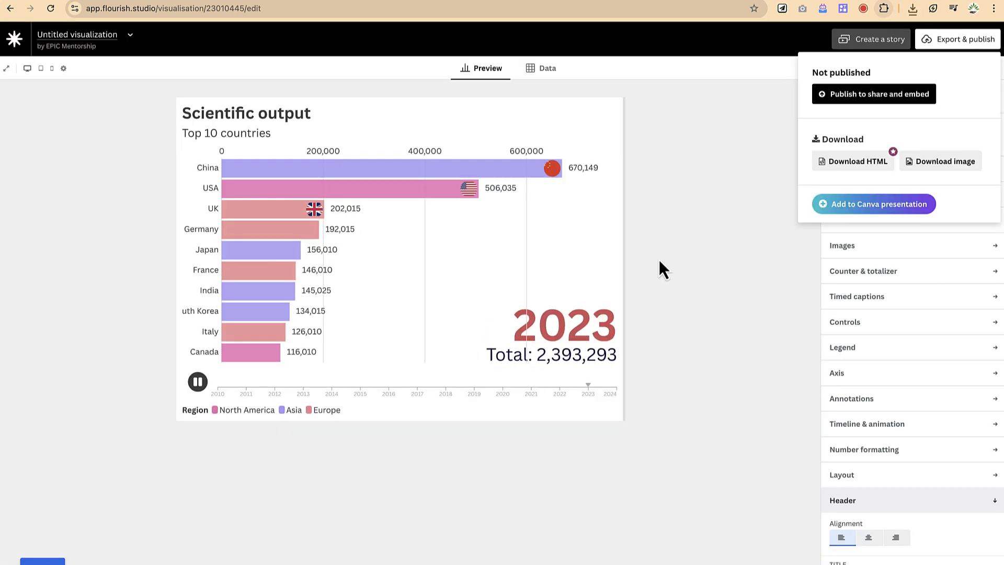
# - Open the downloaded snapshot image from the browser's recent downloads to inspect it, and return to Flourish
pyautogui.click(908, 17)
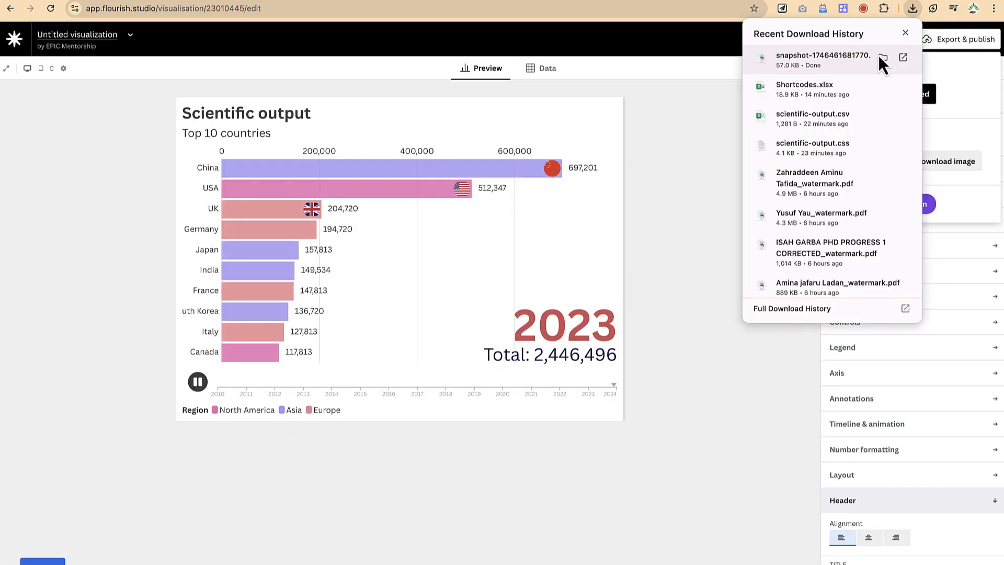
pyautogui.click(842, 62)
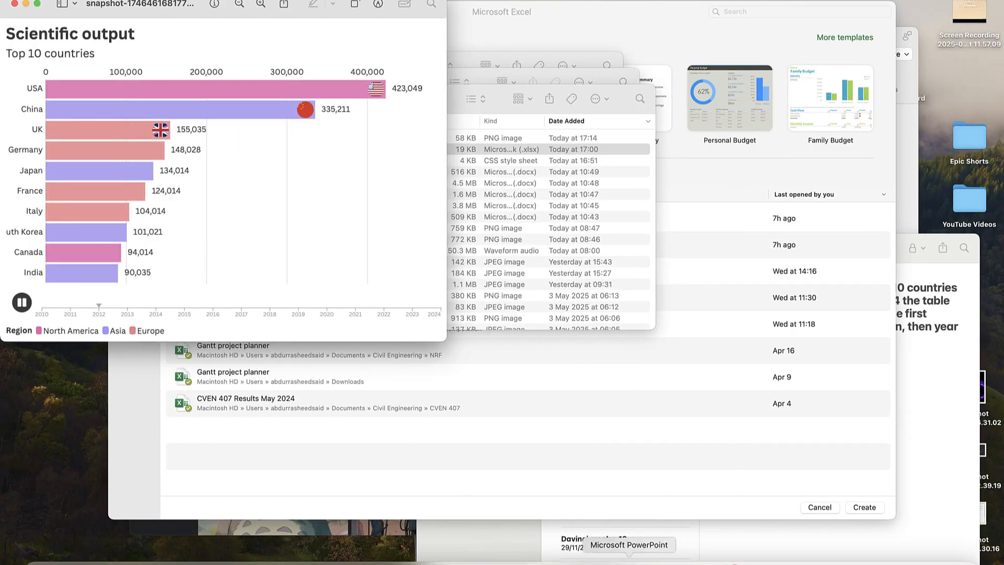
pyautogui.click(693, 560)
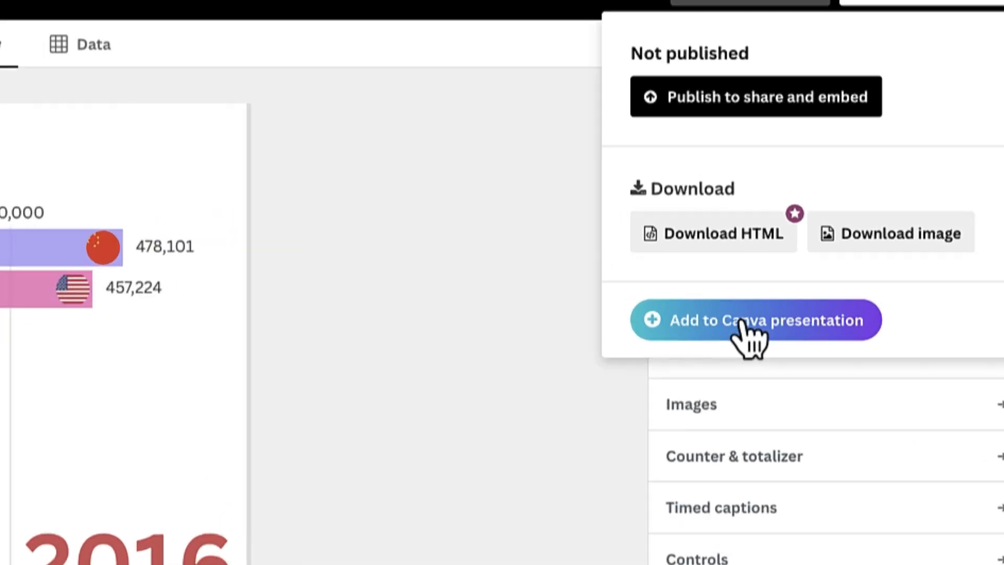
# - Add the Flourish app to Canva and use it in the existing design WINX DVD from your projects
pyautogui.click(712, 353)
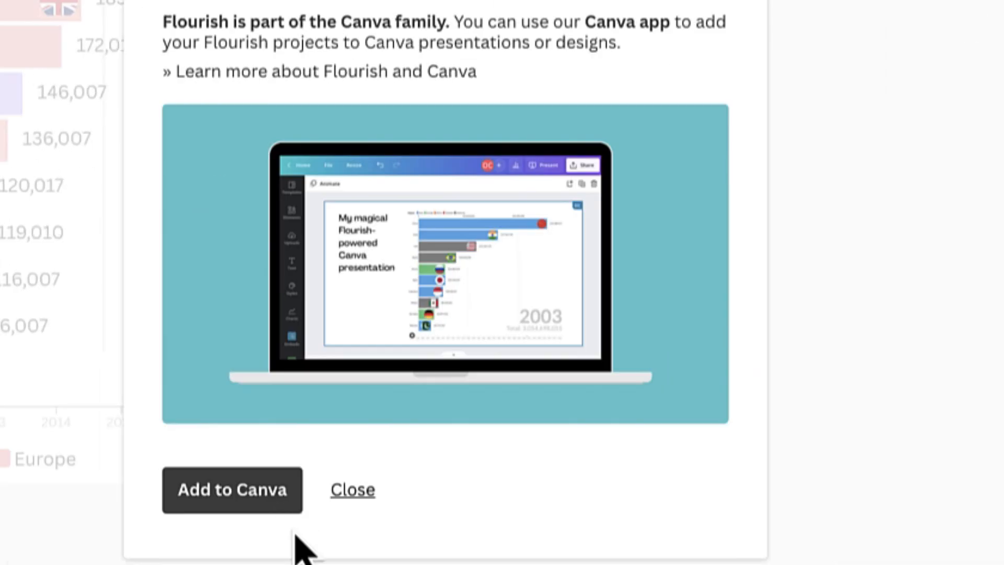
pyautogui.click(273, 500)
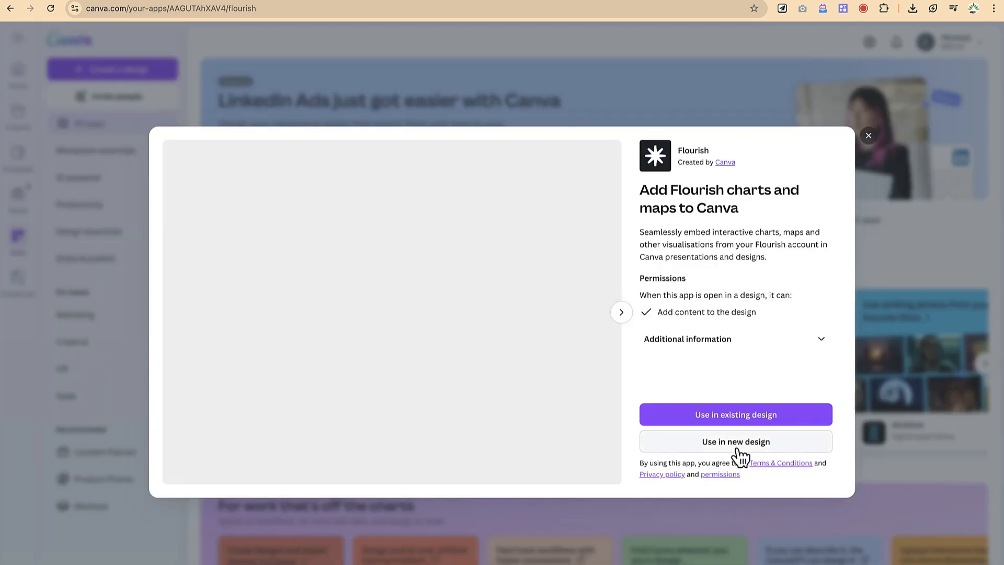
pyautogui.click(736, 416)
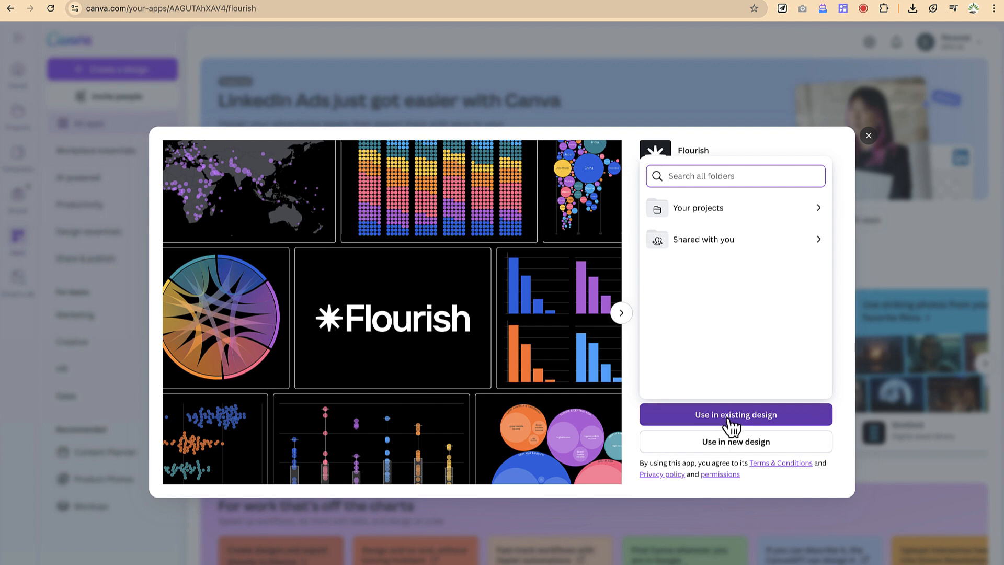
pyautogui.click(730, 425)
pyautogui.click(724, 421)
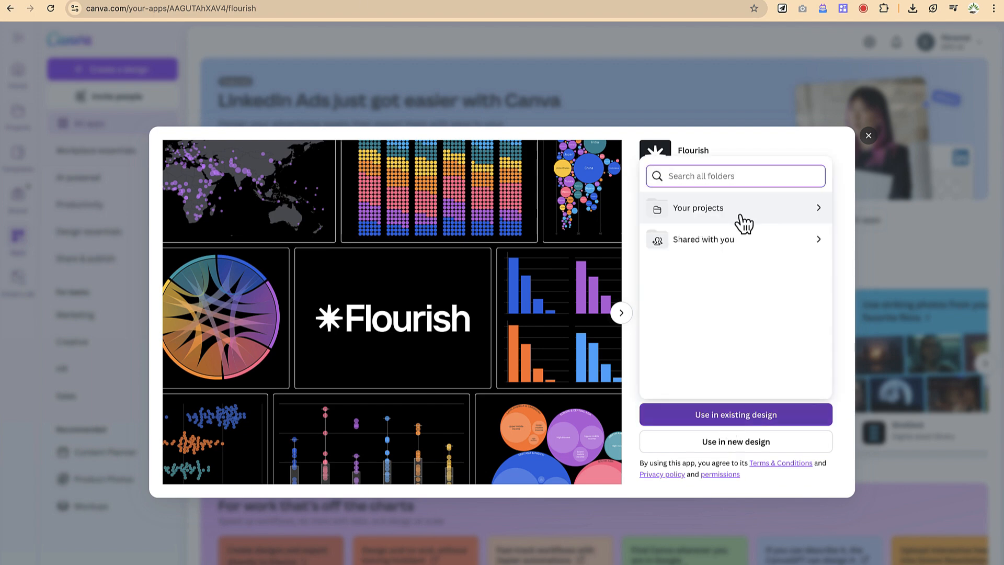
pyautogui.click(741, 217)
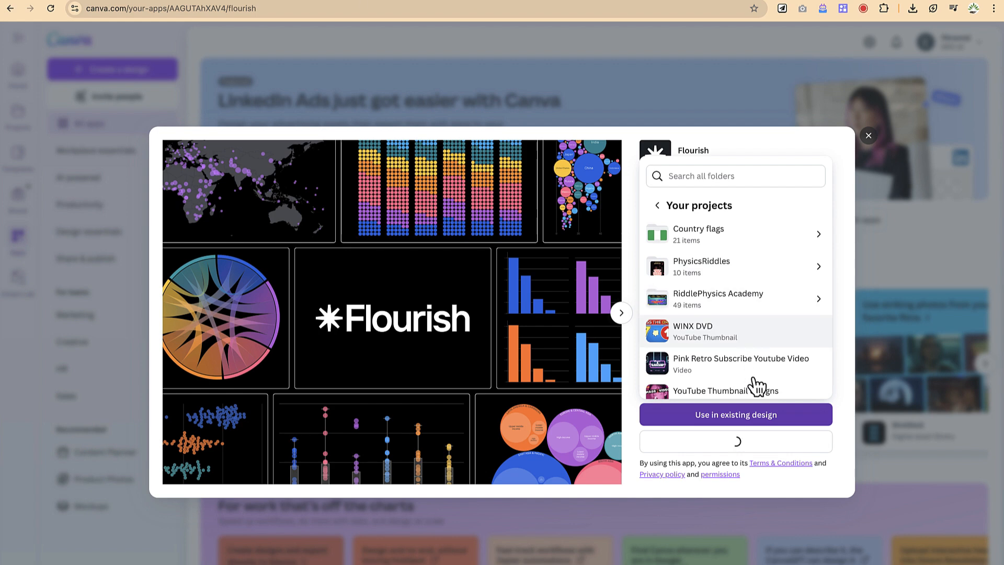
pyautogui.click(745, 420)
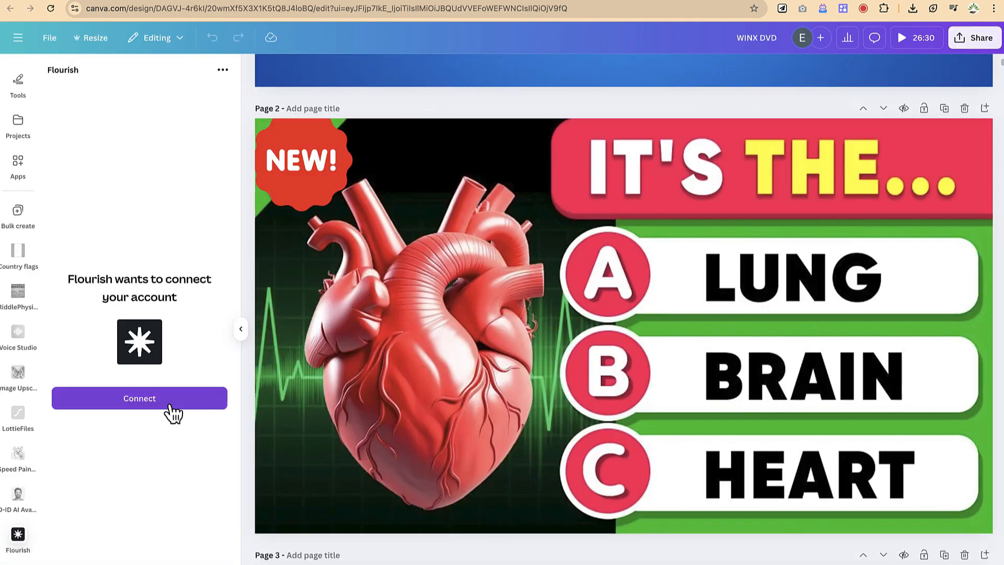
# - Connect the Flourish account to the Canva design and display the account's Flourish projects
pyautogui.click(170, 406)
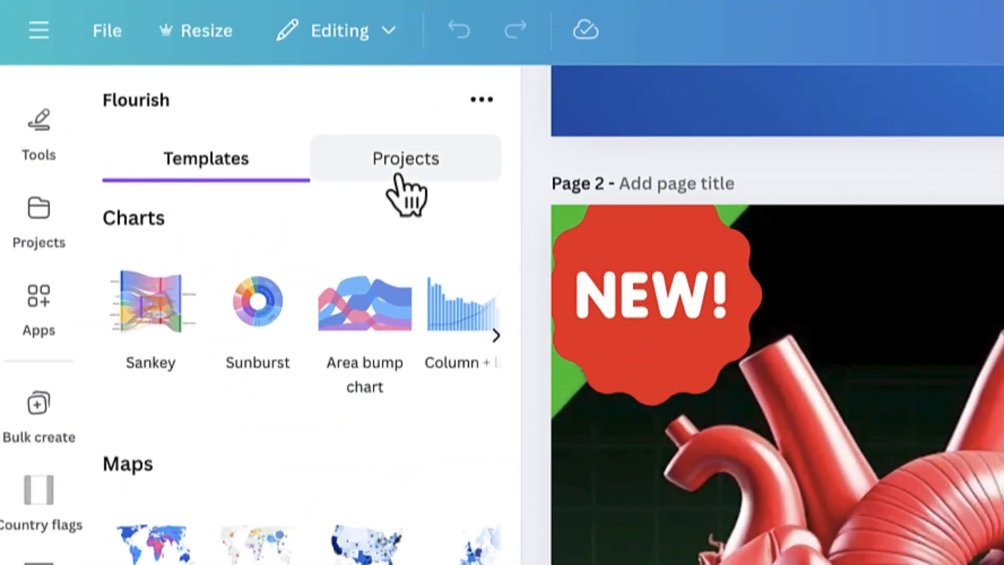
pyautogui.click(398, 178)
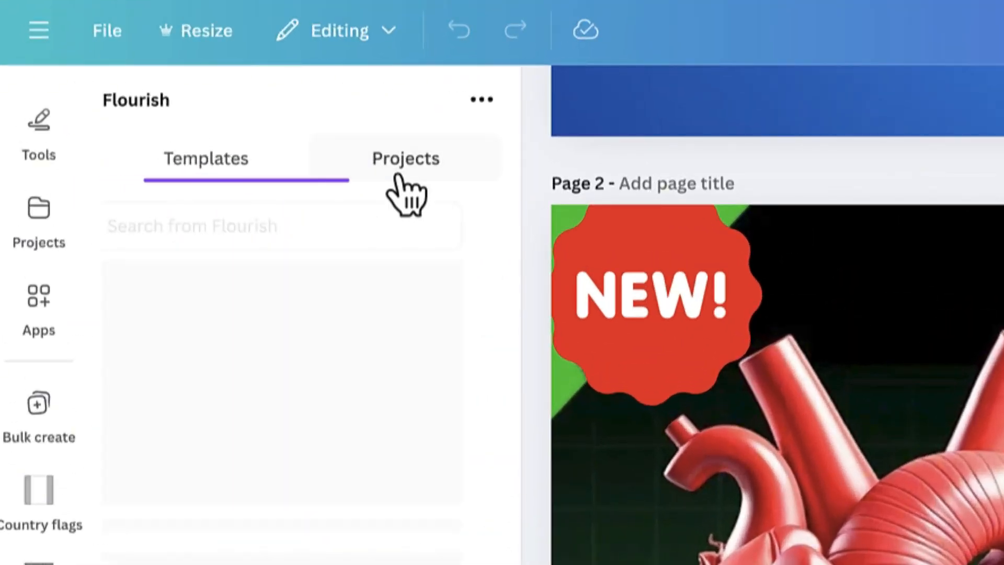